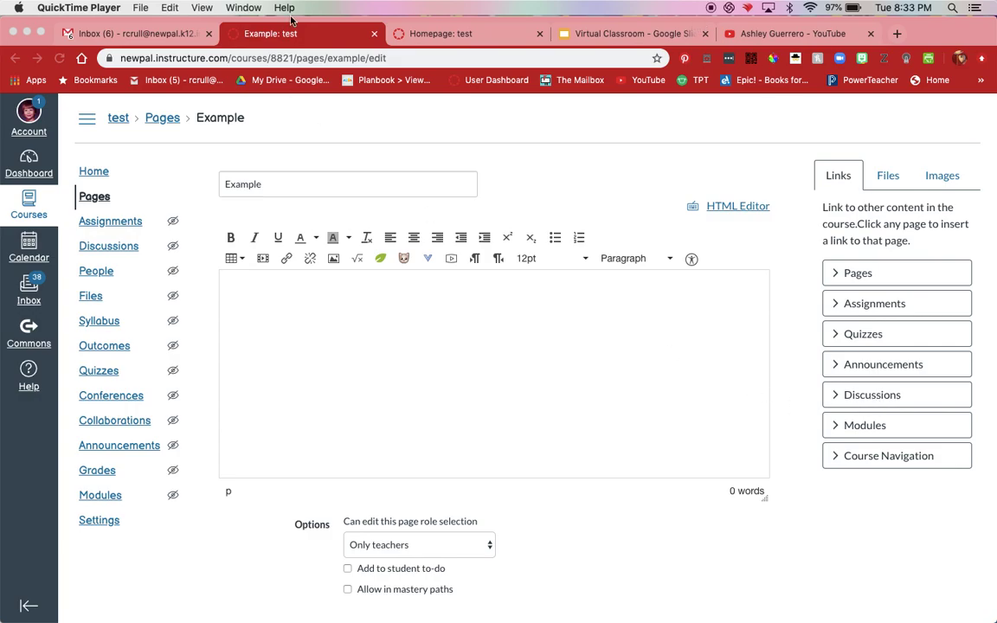
Step: Examine the circular picture buttons on the finished Homepage page and on the test course's home view
left_click(443, 33)
scroll(546, 347, "down", 2)
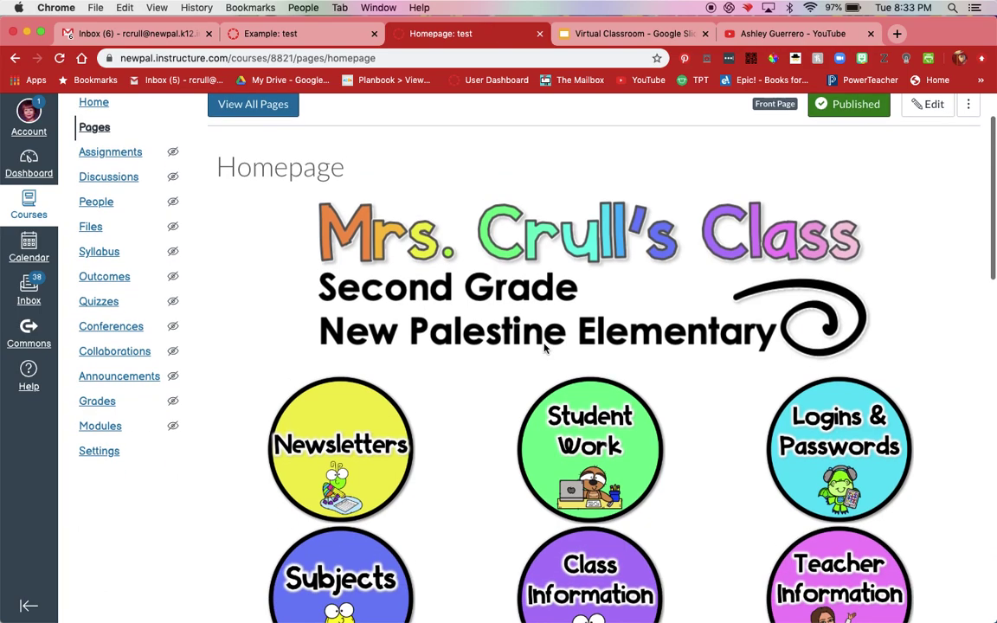
scroll(546, 347, "up", 2)
scroll(546, 347, "down", 8)
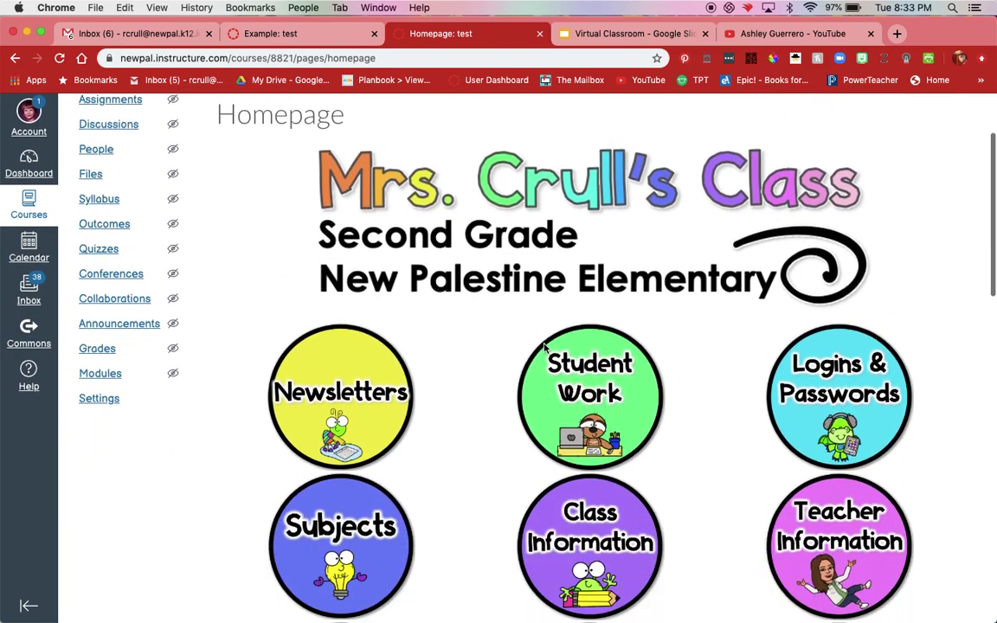
scroll(641, 396, "up", 7)
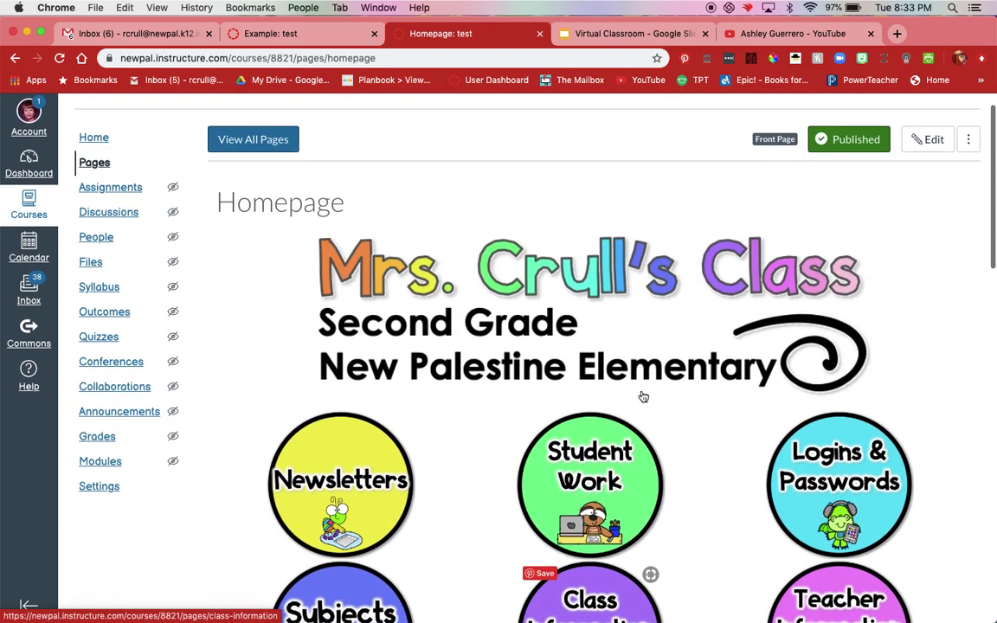
scroll(623, 395, "up", 1)
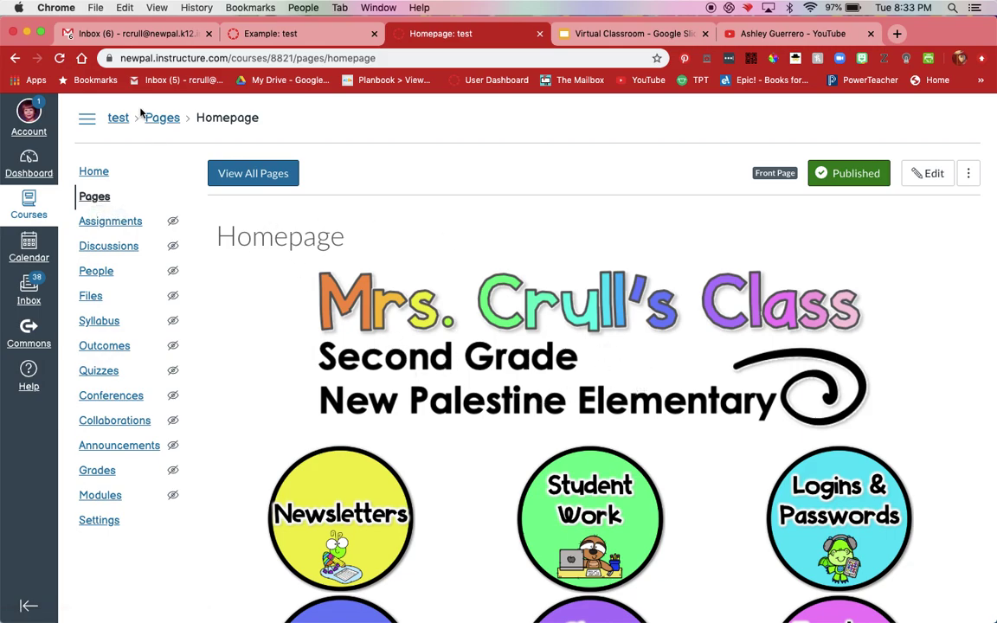
left_click(116, 122)
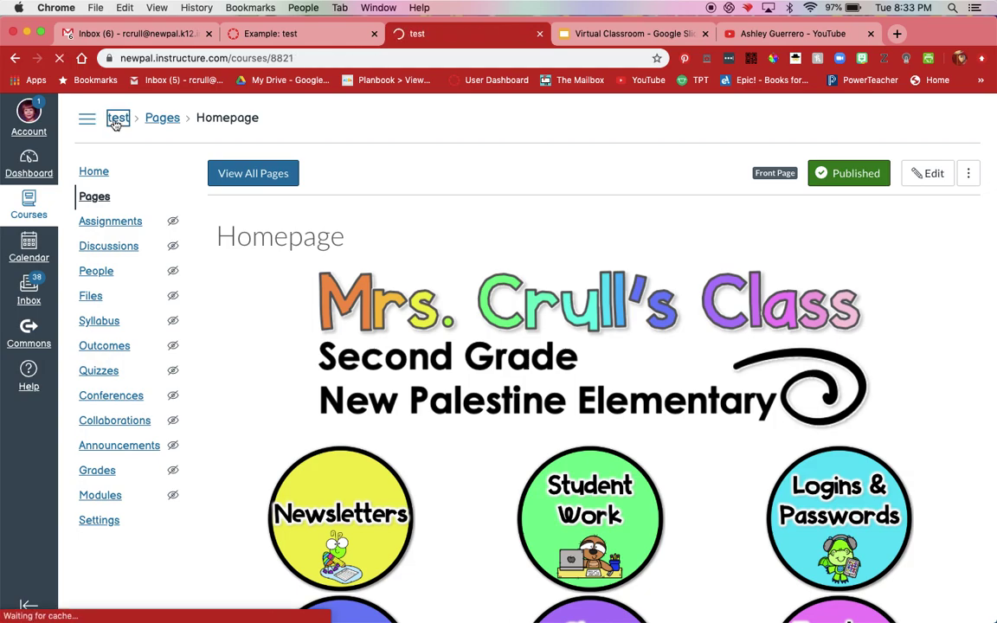
scroll(495, 312, "down", 5)
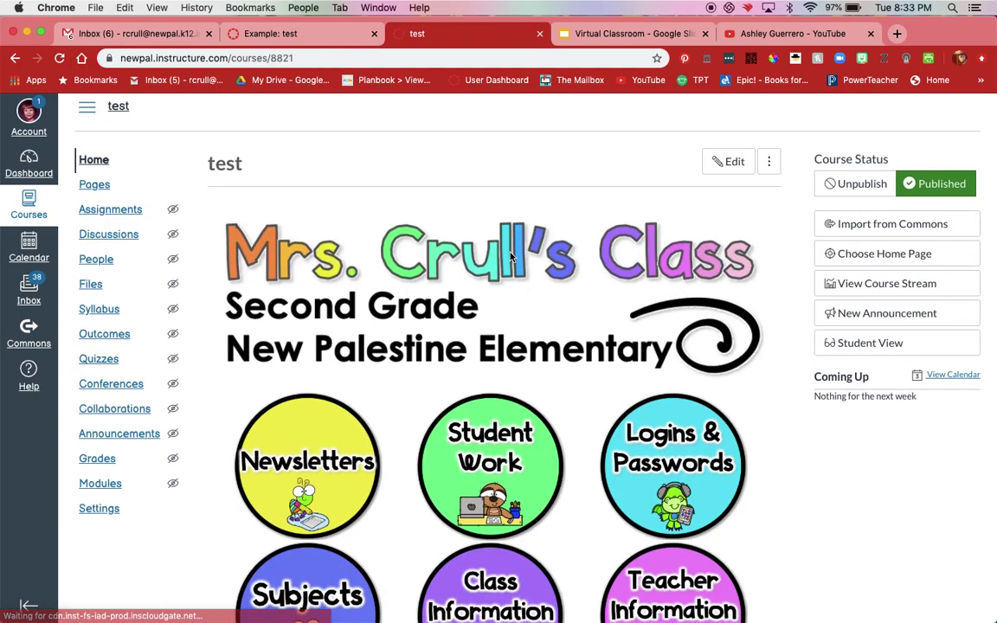
scroll(495, 311, "up", 5)
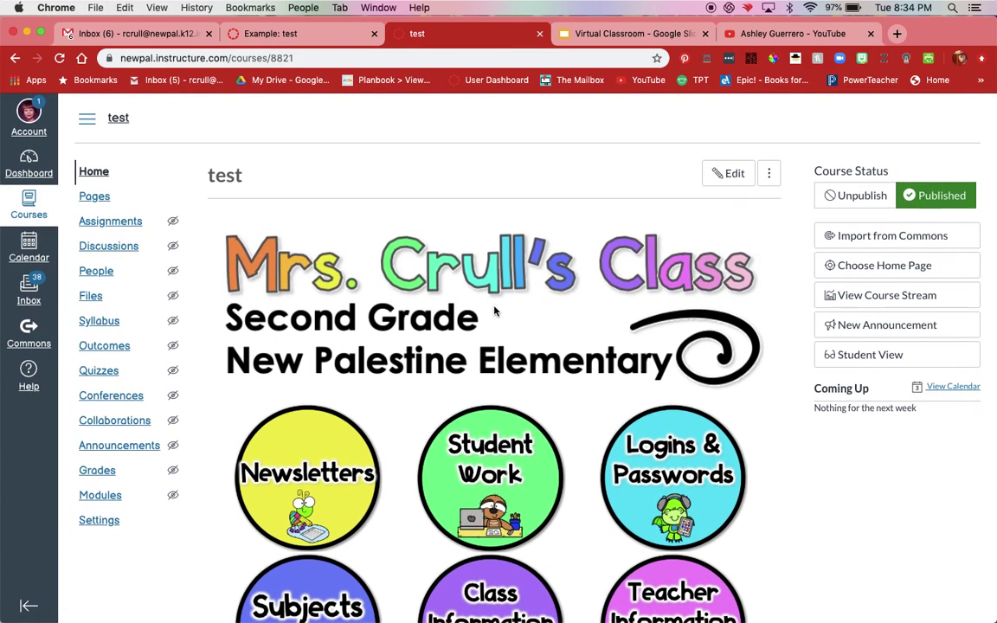
scroll(441, 290, "down", 2)
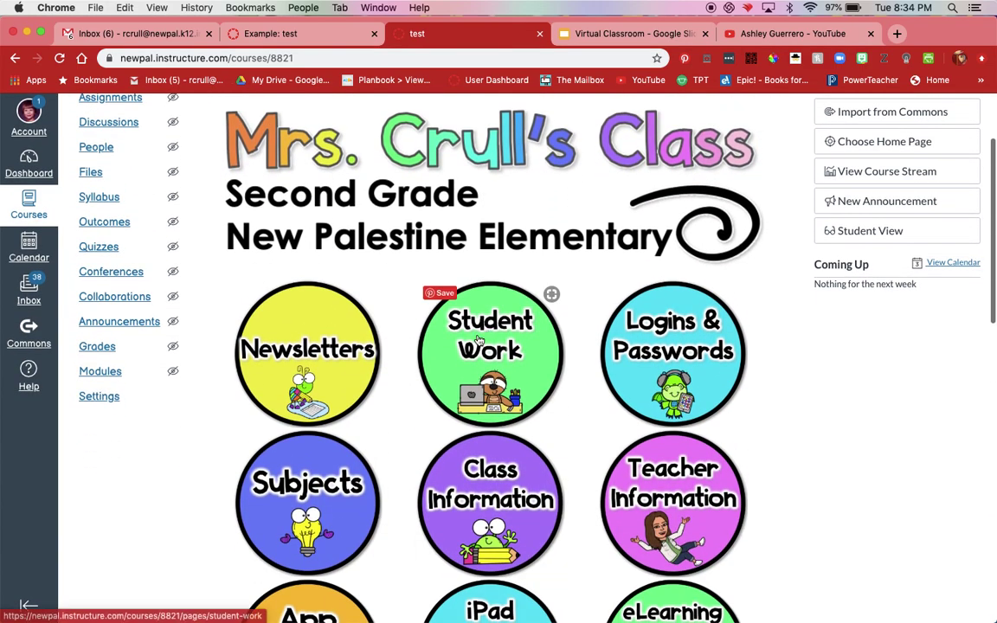
scroll(374, 516, "down", 2)
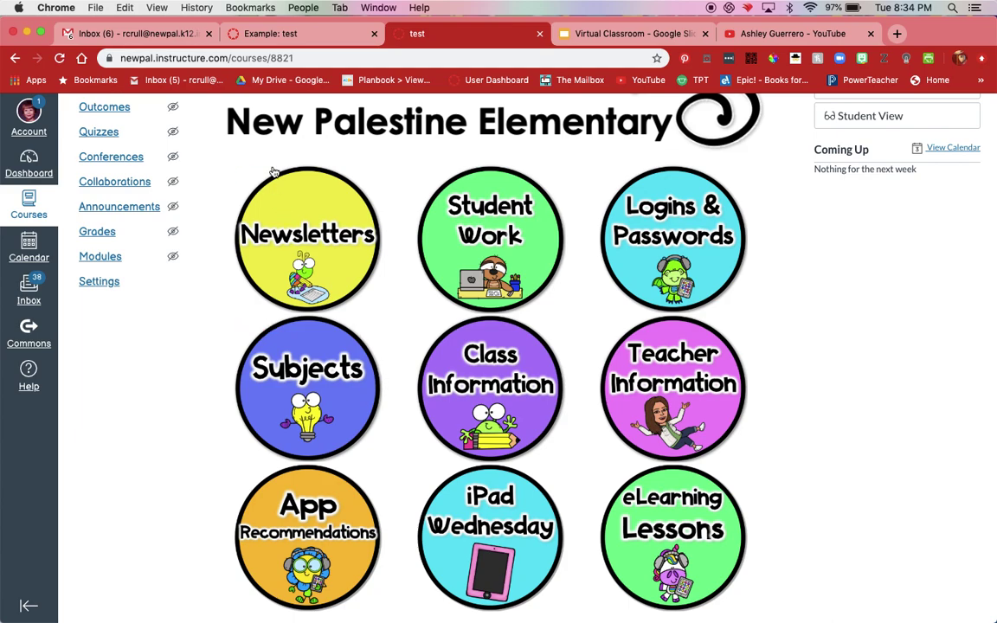
Step: Centre the body of the Example page being edited and insert a 2 x 2 table
left_click(318, 36)
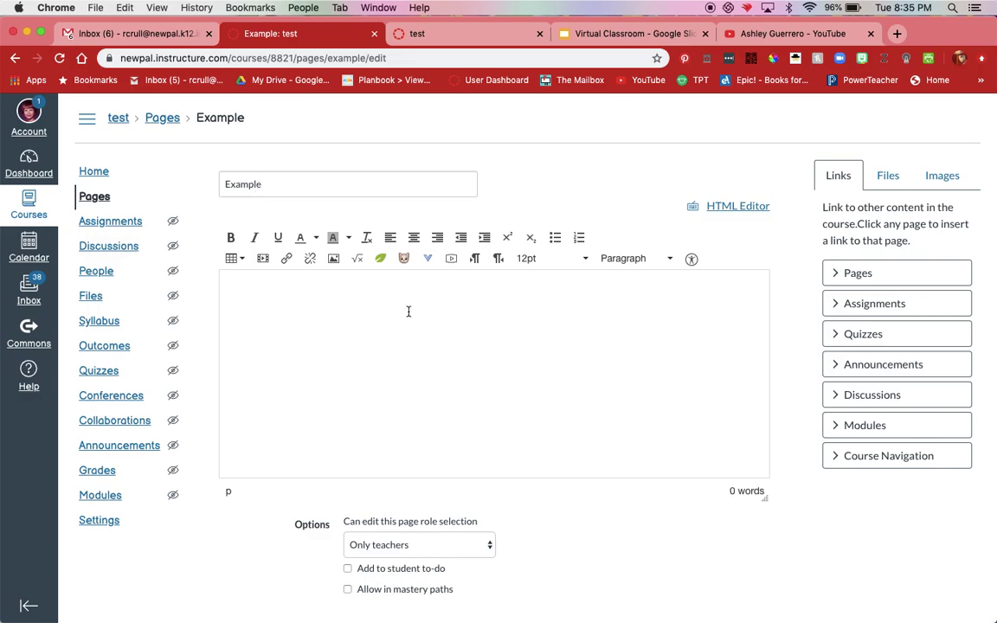
left_click(416, 241)
left_click(415, 241)
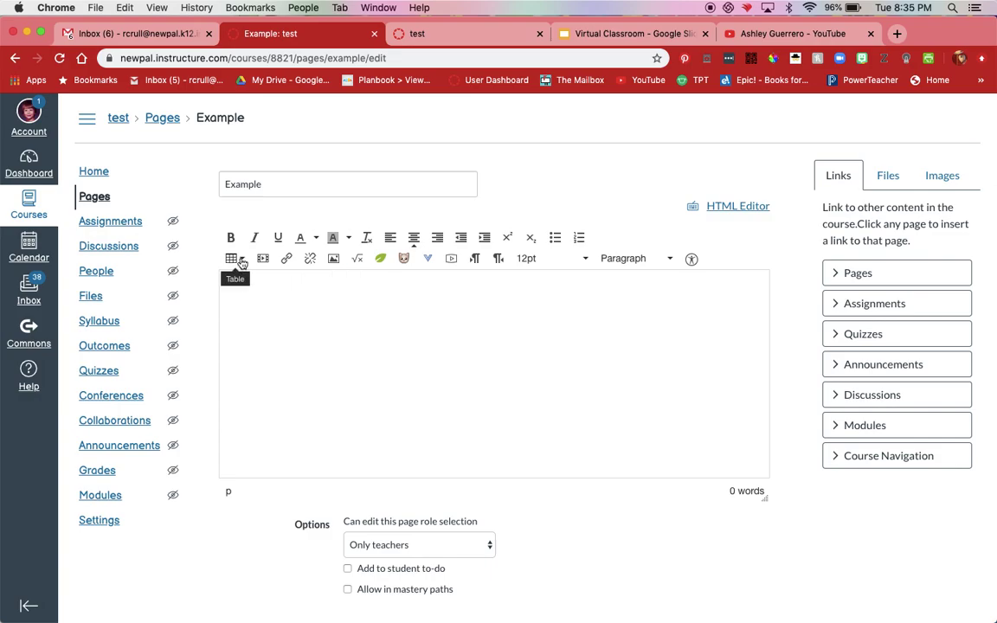
left_click(242, 260)
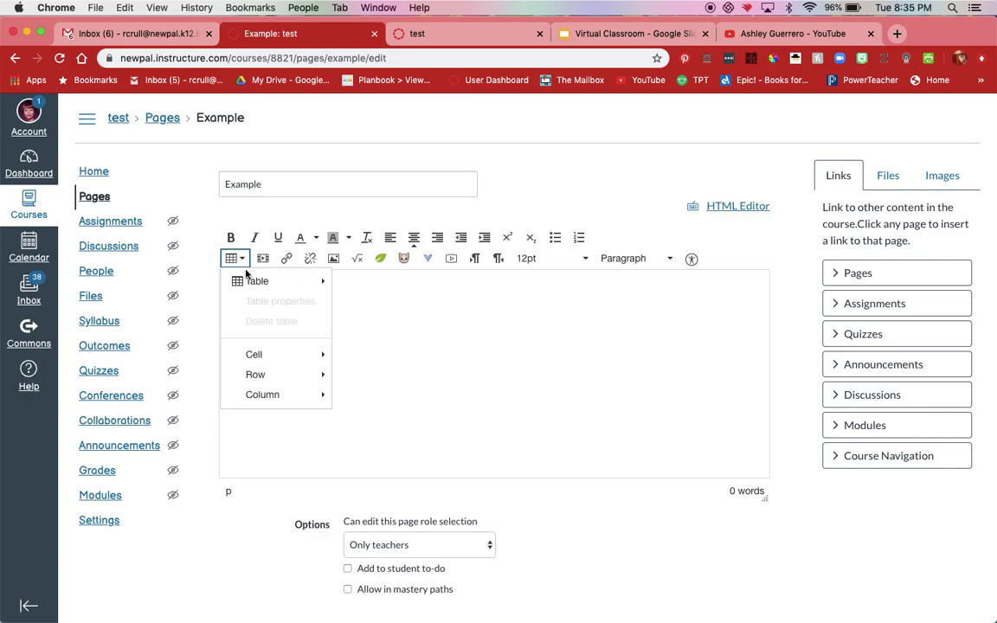
mouse_move(252, 280)
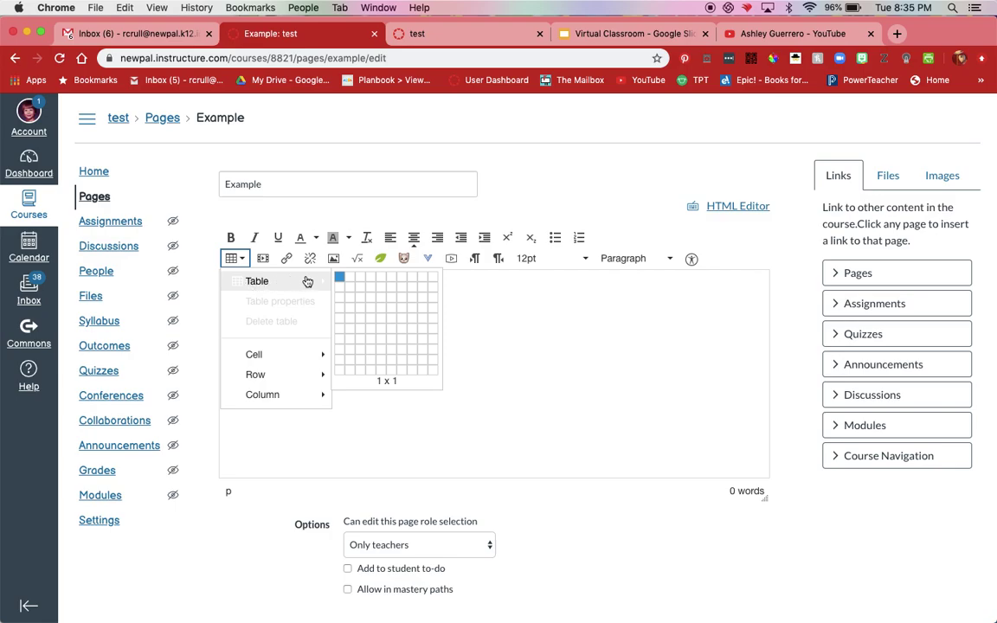
left_click(349, 289)
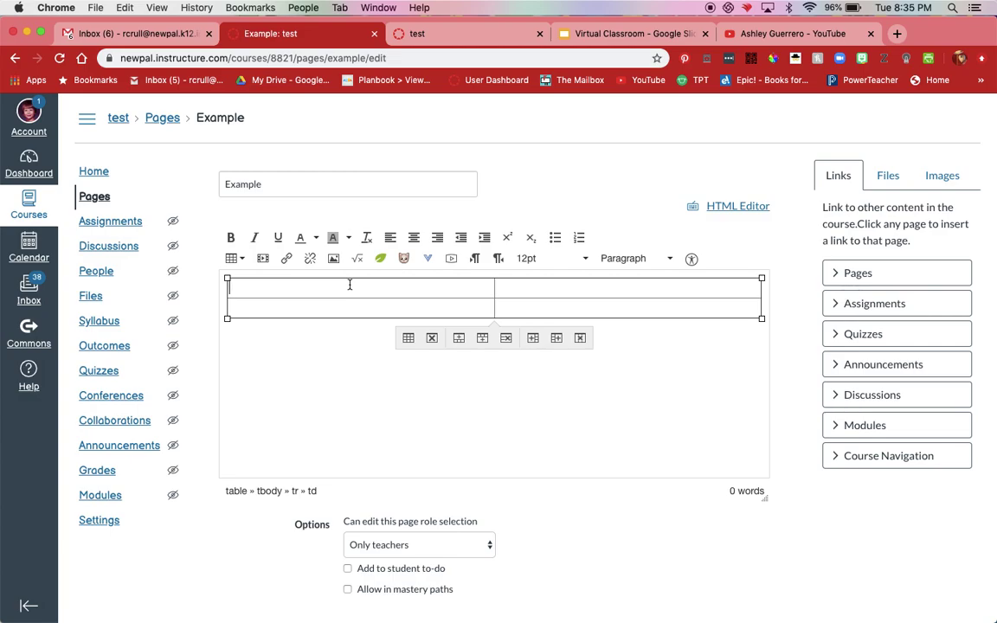
Step: Set the whole table's height to 661, its border to 0 and its alignment to Center
left_click_drag(345, 288, 545, 301)
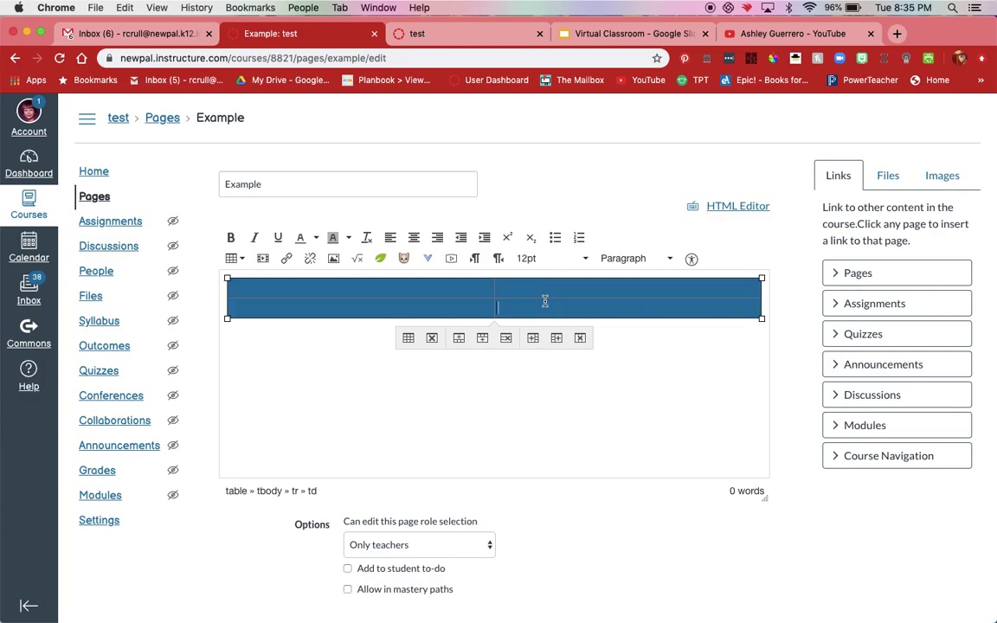
left_click(406, 339)
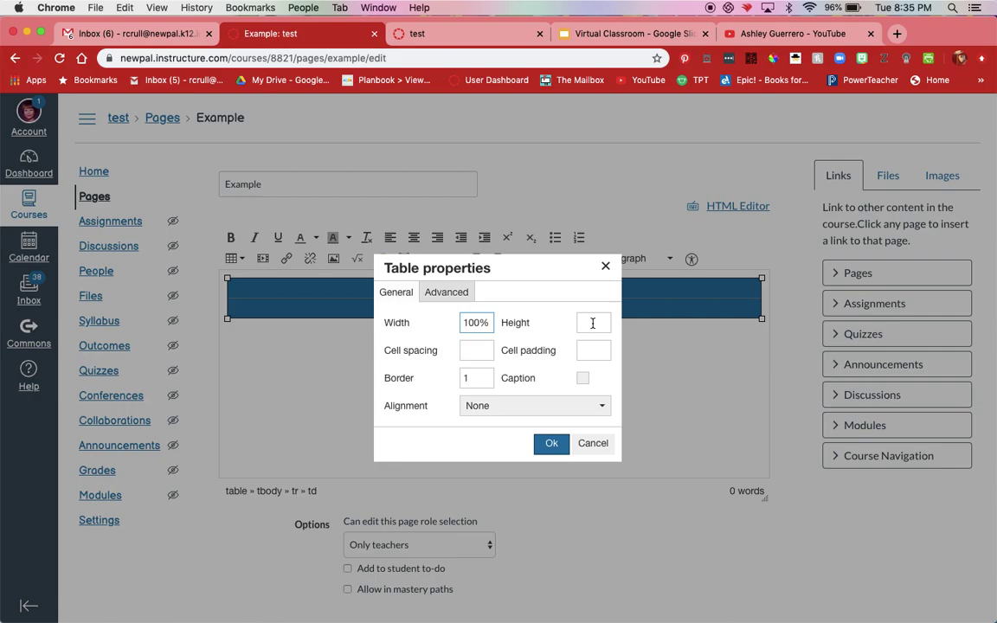
left_click(593, 323)
type("661")
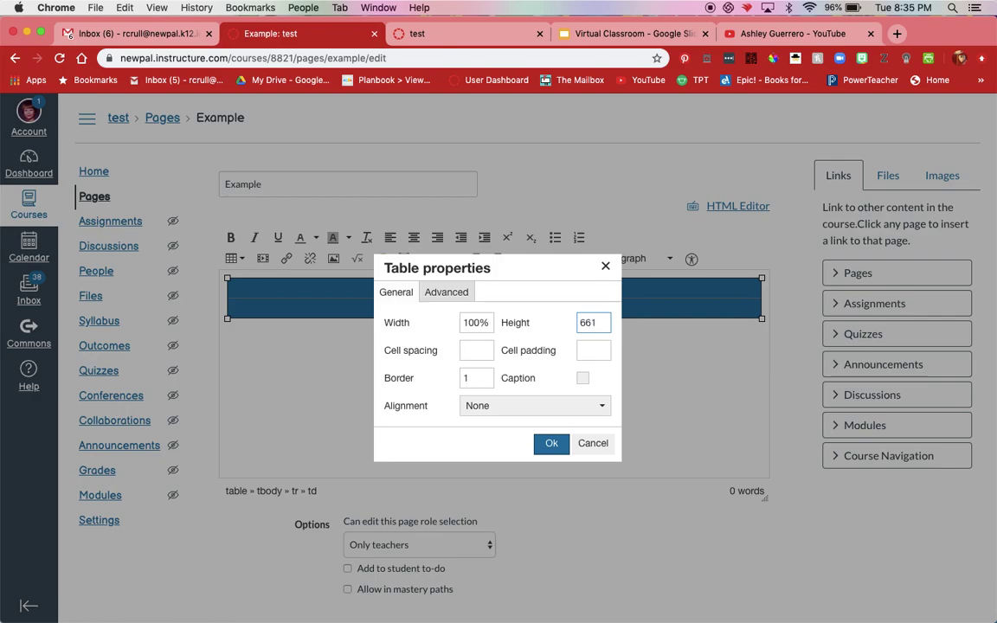
double_click(470, 378)
type("0")
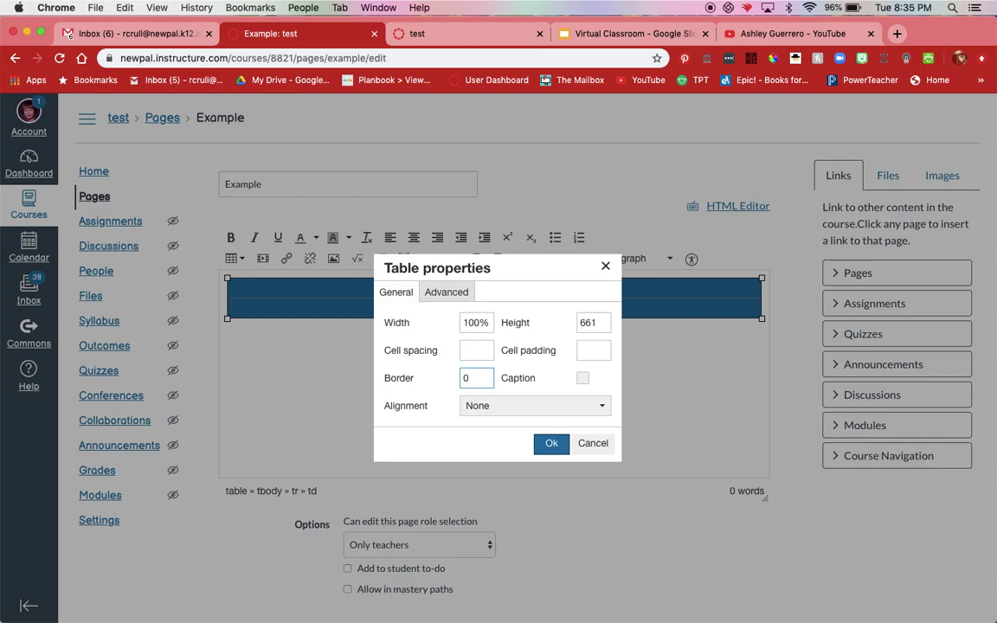
left_click(474, 405)
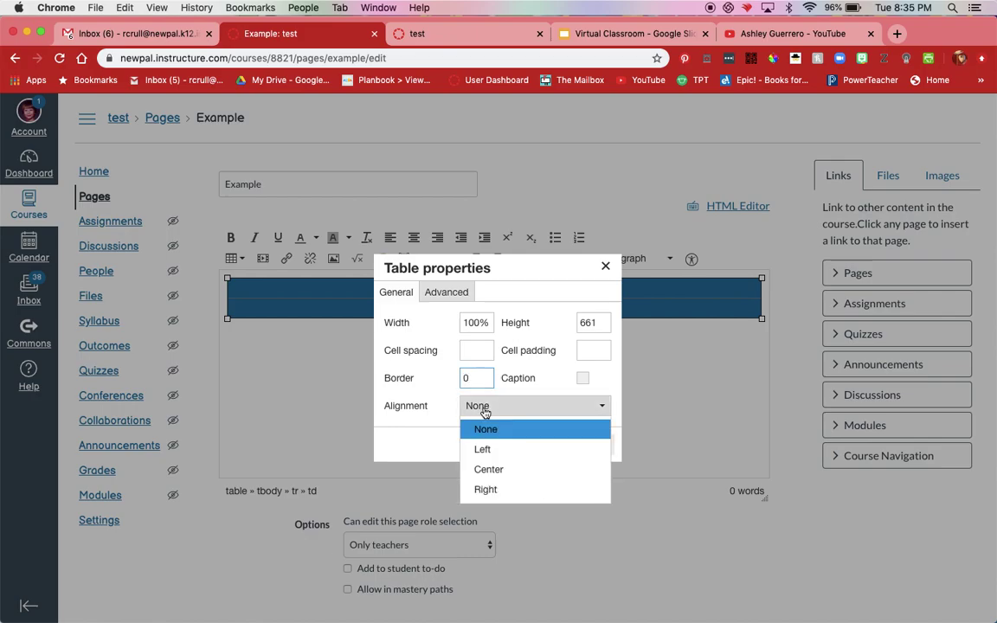
left_click(488, 469)
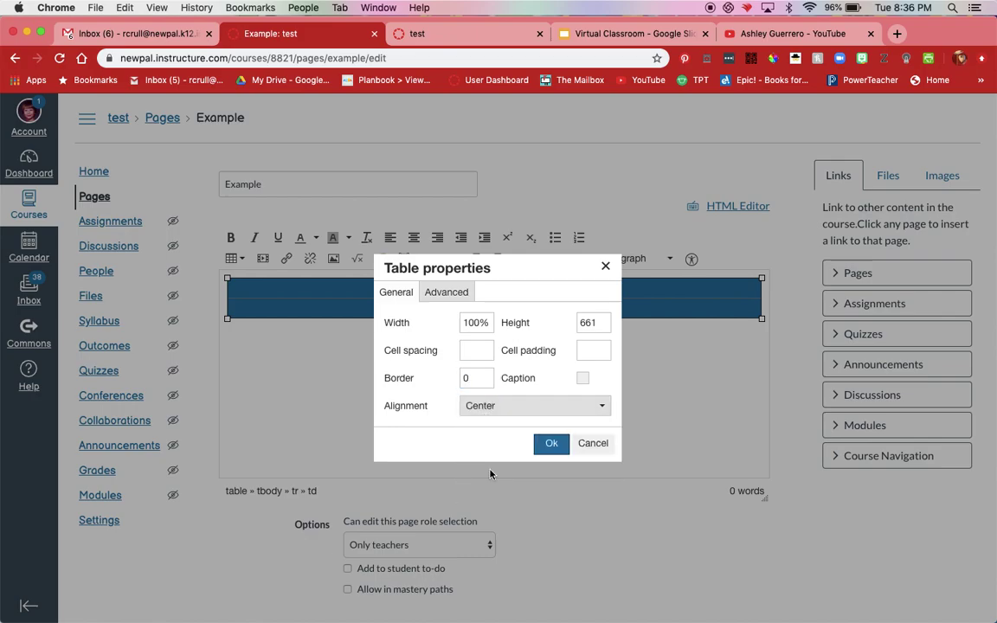
Step: Set the table's border style to Hidden and apply the table properties
left_click(442, 291)
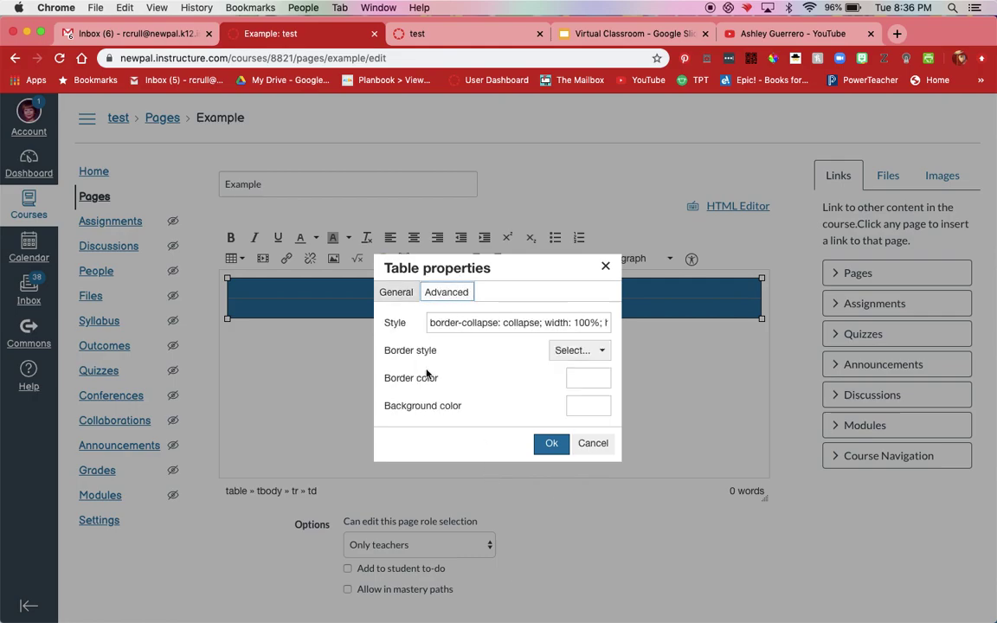
left_click(603, 356)
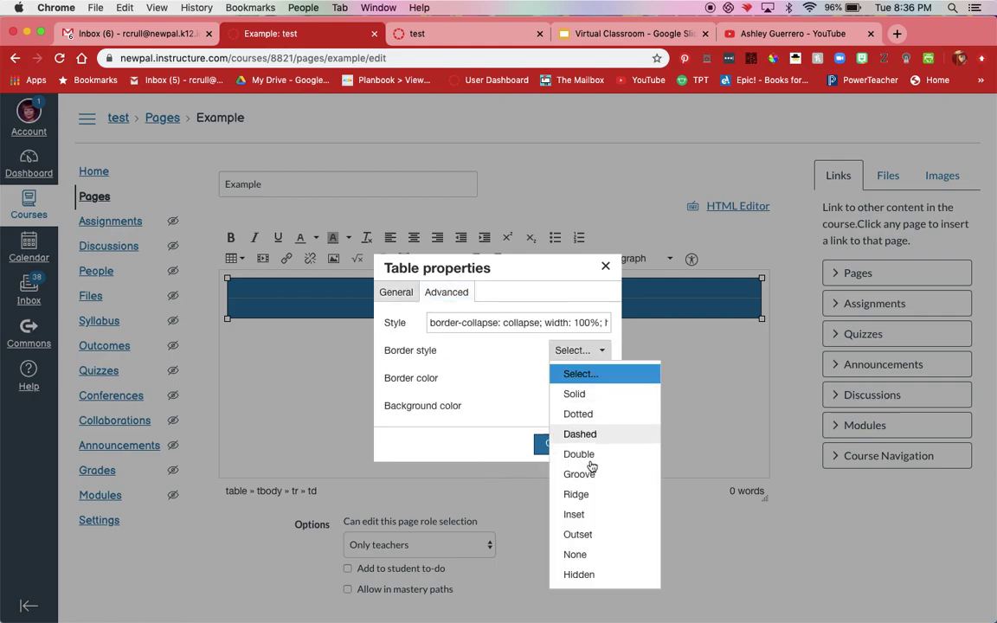
left_click(580, 574)
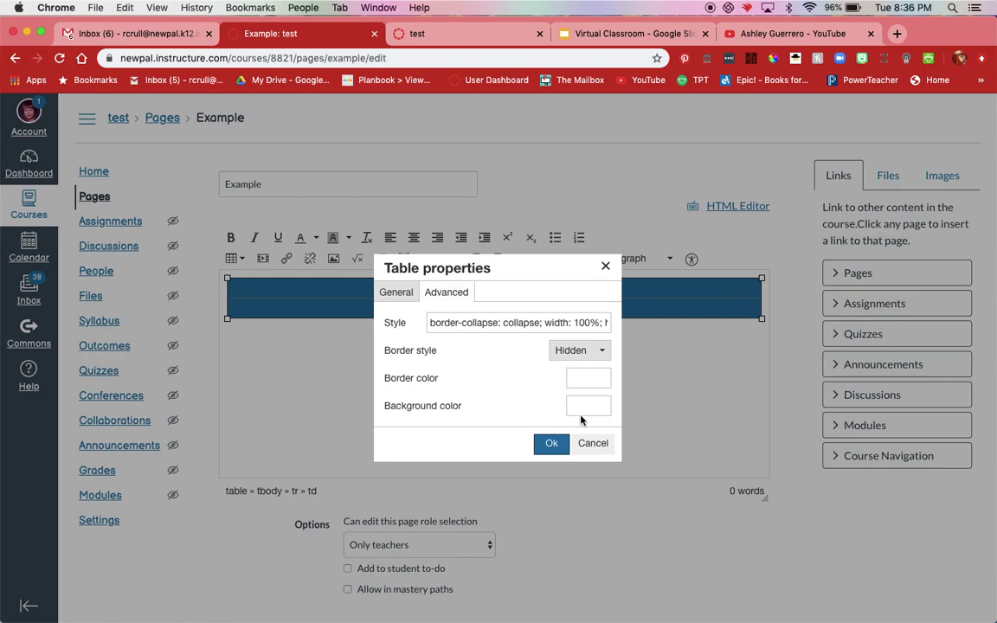
left_click(396, 291)
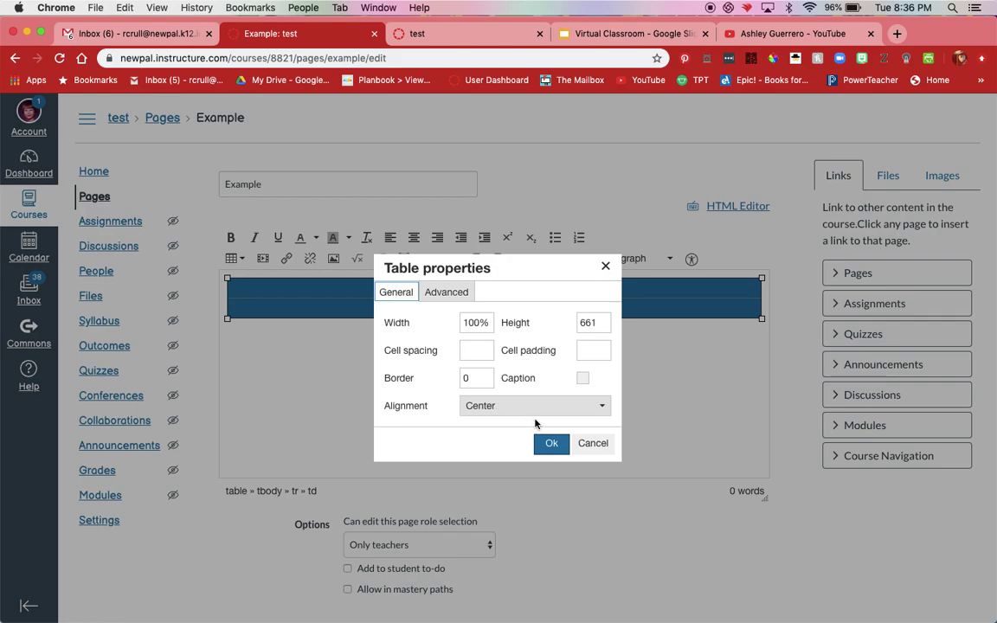
left_click(549, 443)
Step: Centre the content of the table's upper-left cell
left_click(370, 356)
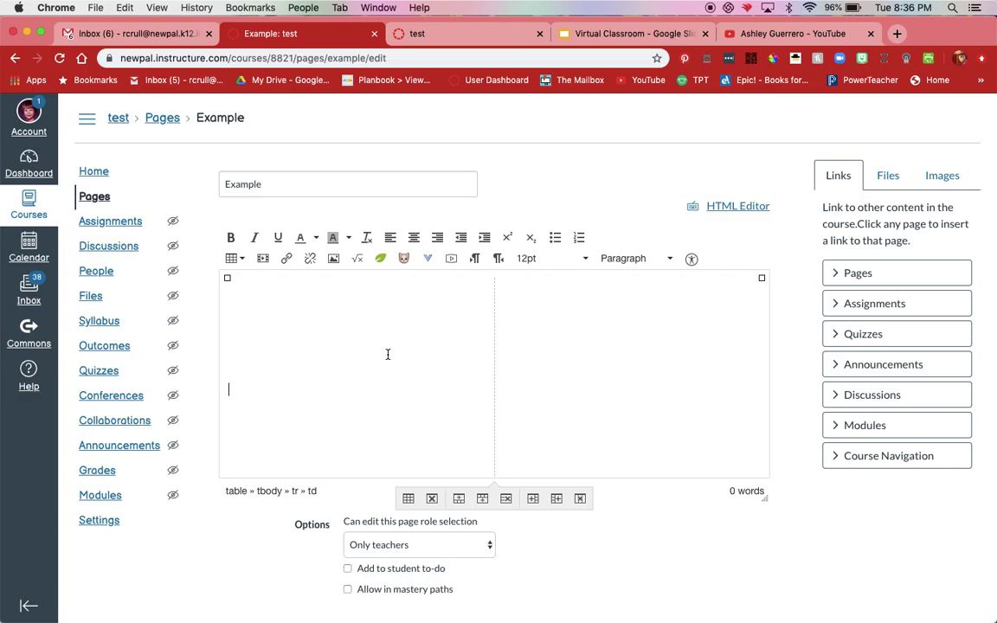
scroll(431, 389, "down", 5)
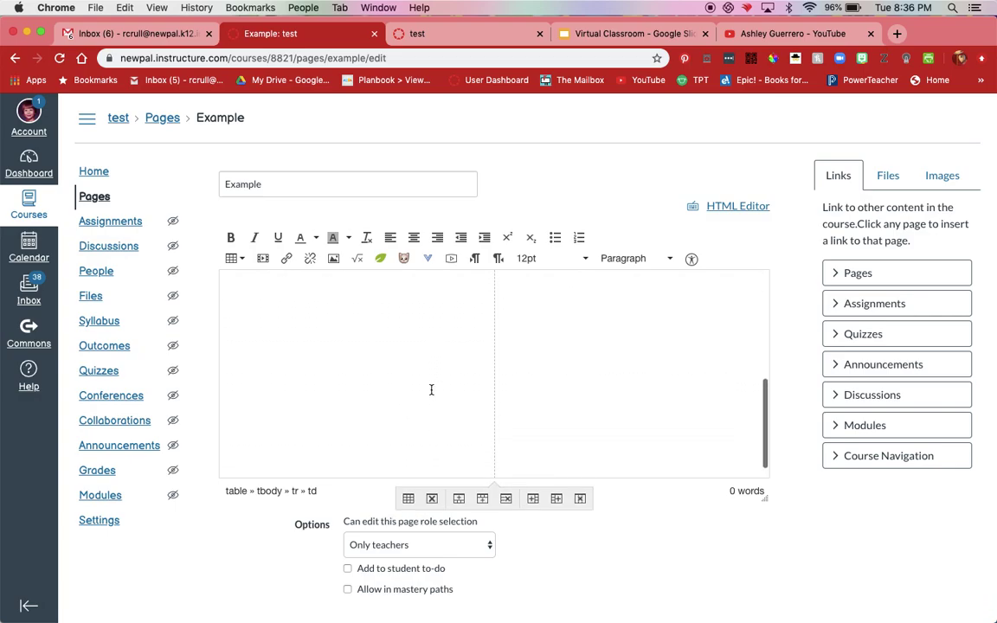
scroll(431, 389, "up", 2)
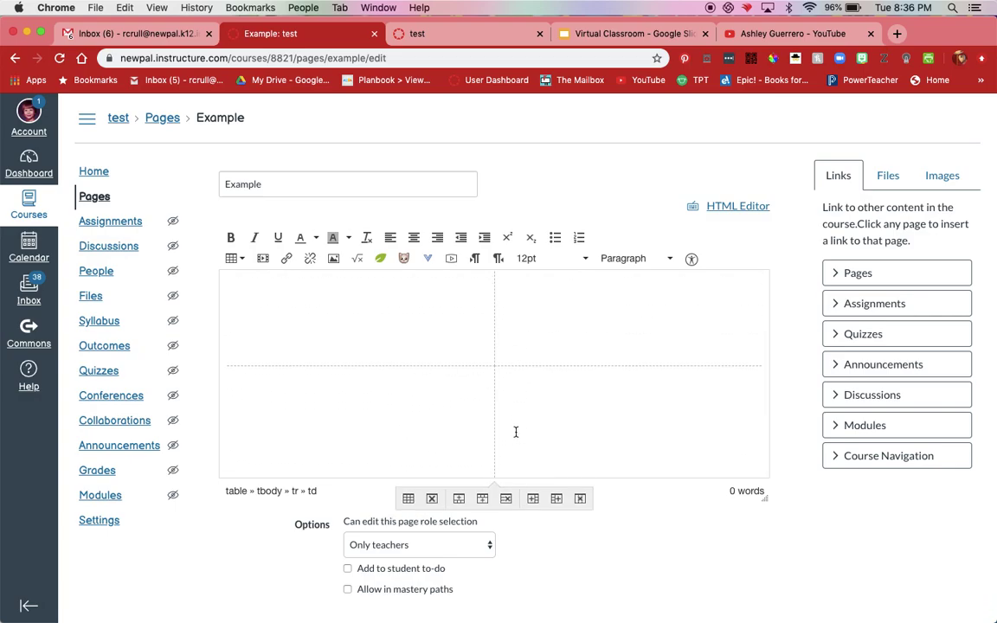
scroll(387, 362, "up", 3)
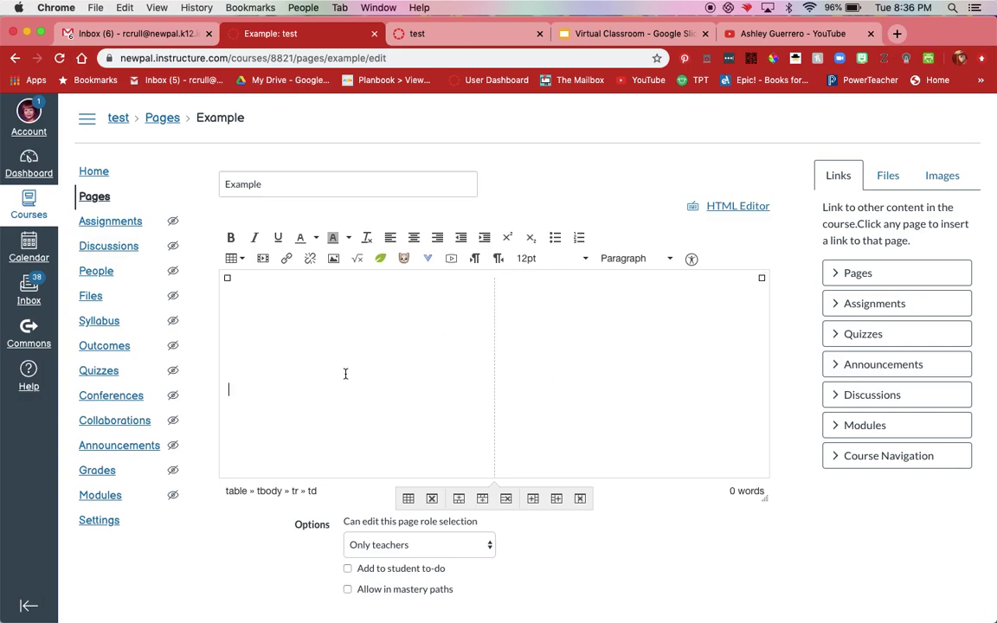
left_click(413, 237)
Step: Embed App Recommendations.png in the upper-left cell and shrink it proportionally to a small button that fits the cell
left_click(938, 176)
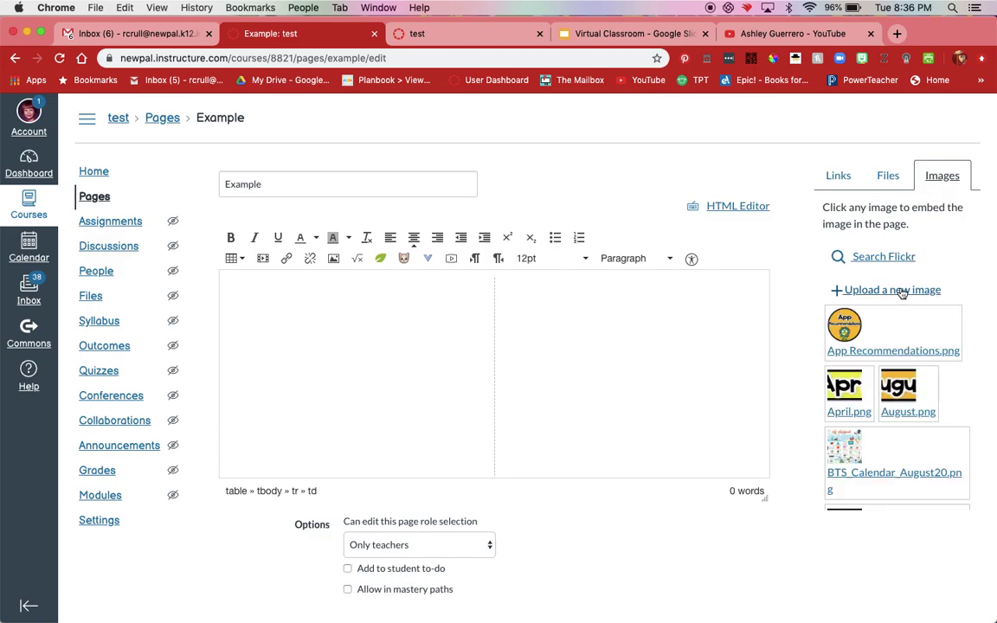
left_click(846, 328)
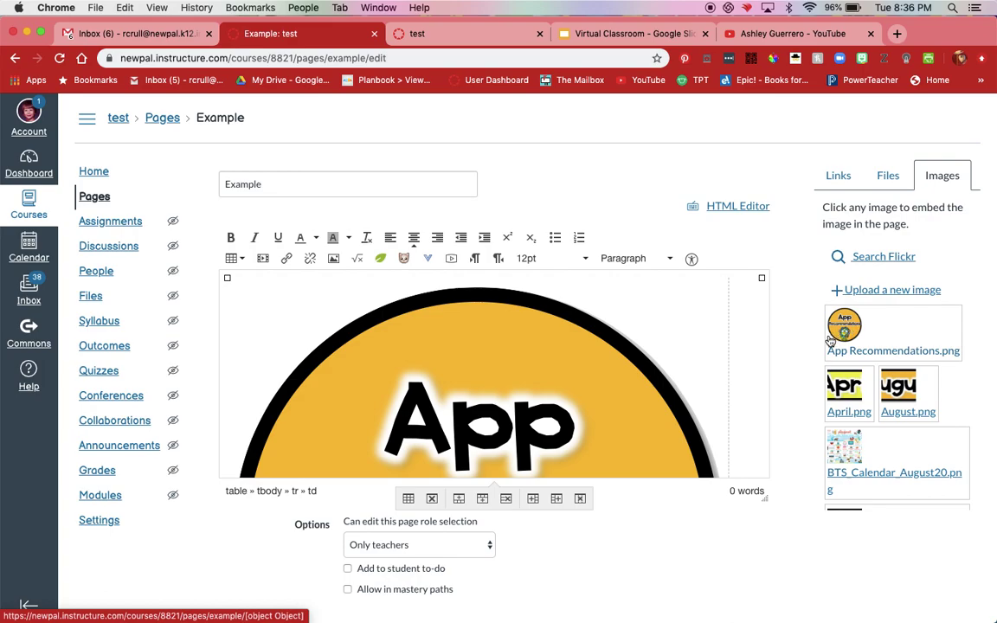
left_click(333, 346)
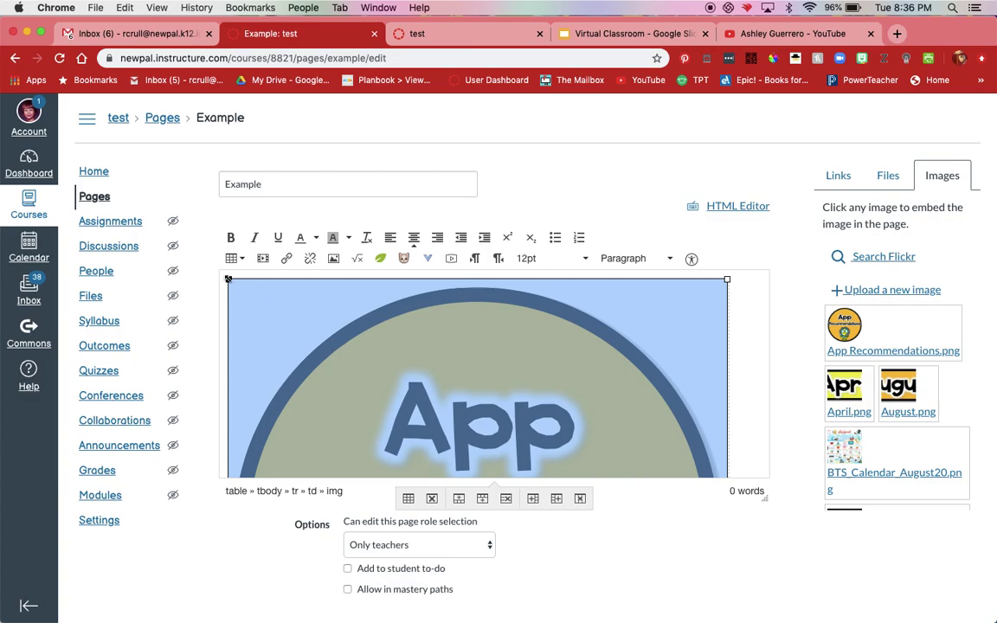
left_click_drag(227, 279, 577, 453)
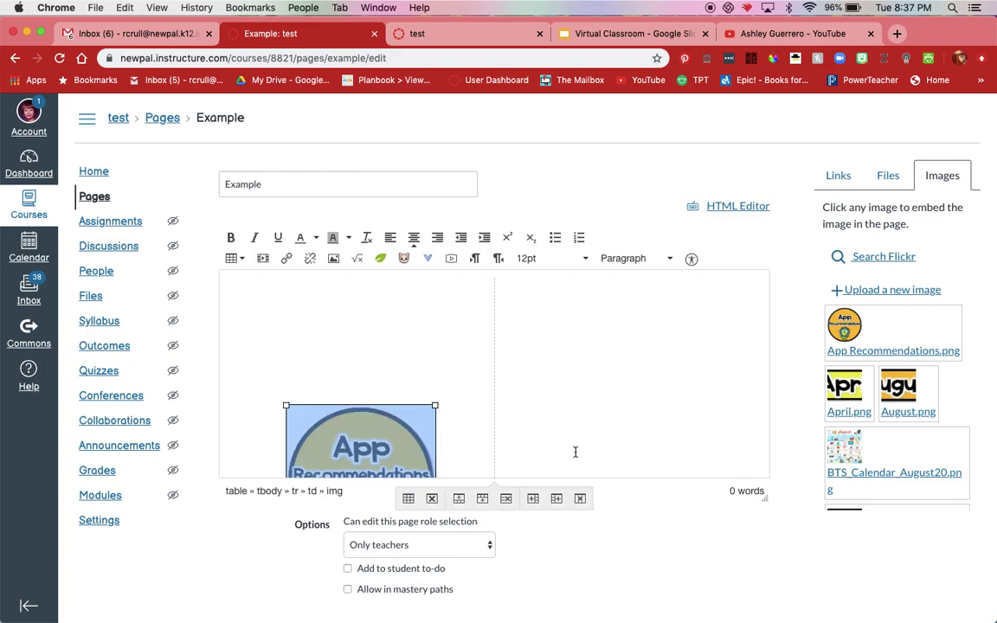
Step: Embed App Recommendations.png centred in the table's upper-right cell and shrink it proportionally to match the upper-left button
left_click(637, 403)
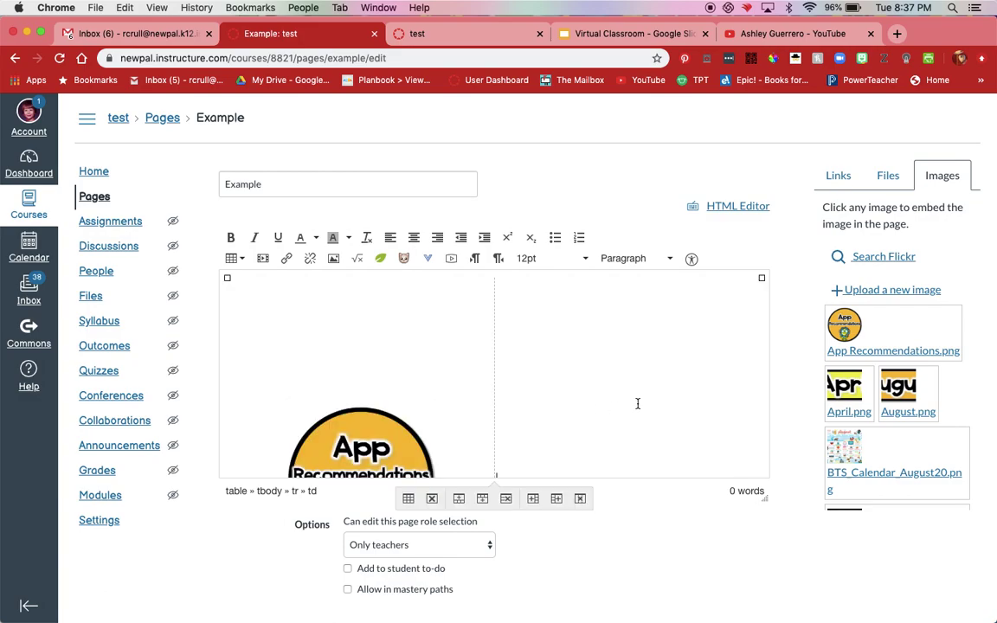
scroll(308, 320, "down", 2)
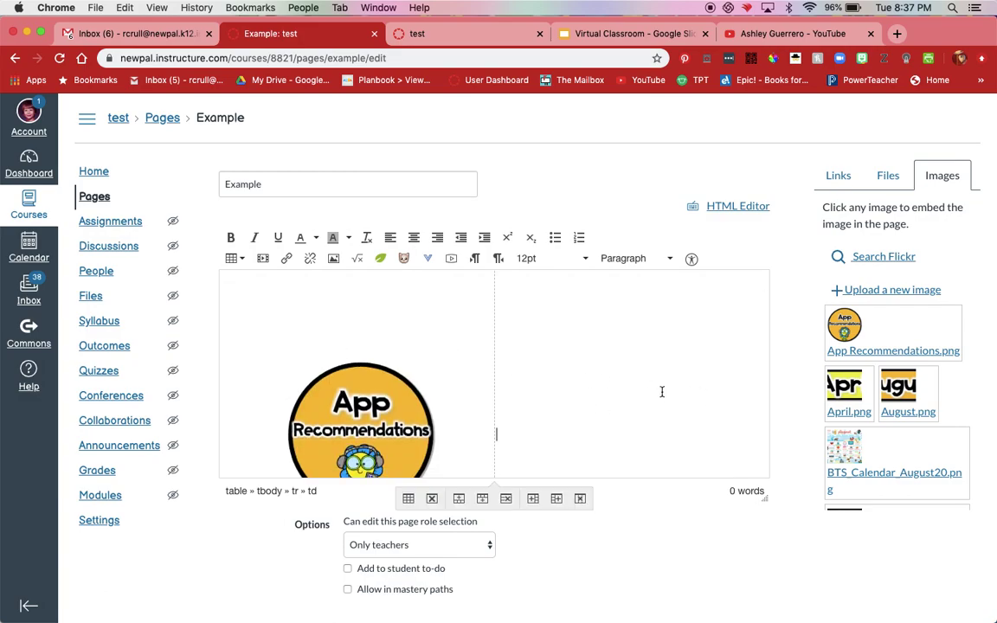
left_click(844, 325)
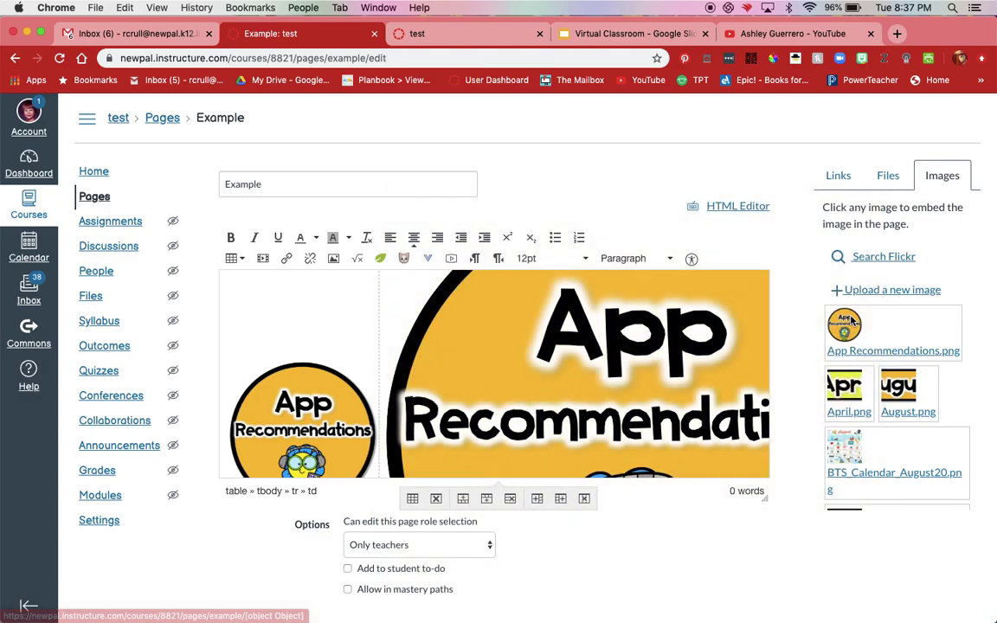
scroll(519, 344, "up", 2)
left_click(521, 346)
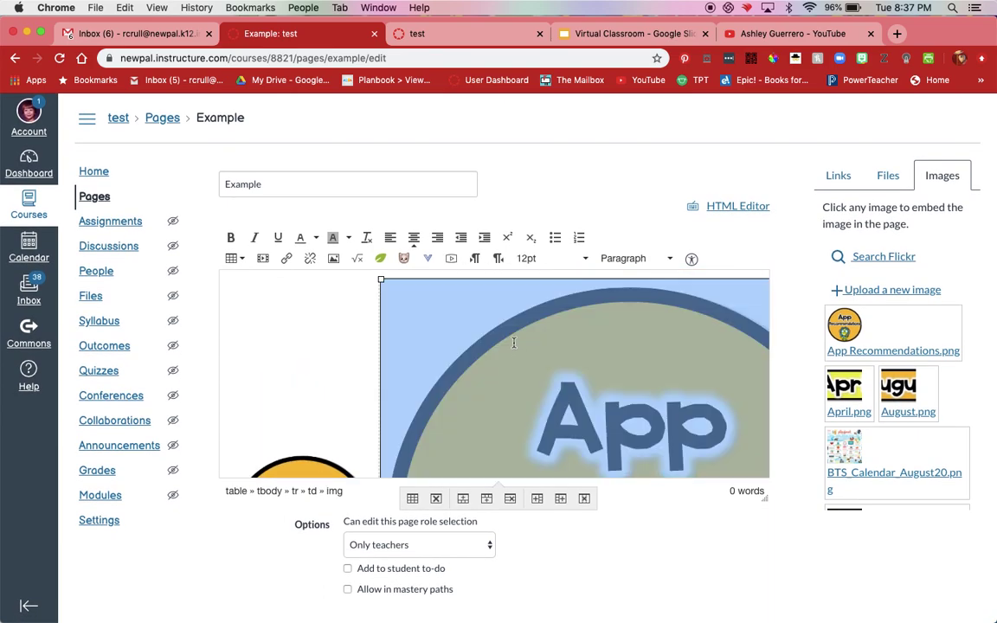
left_click_drag(381, 280, 730, 466)
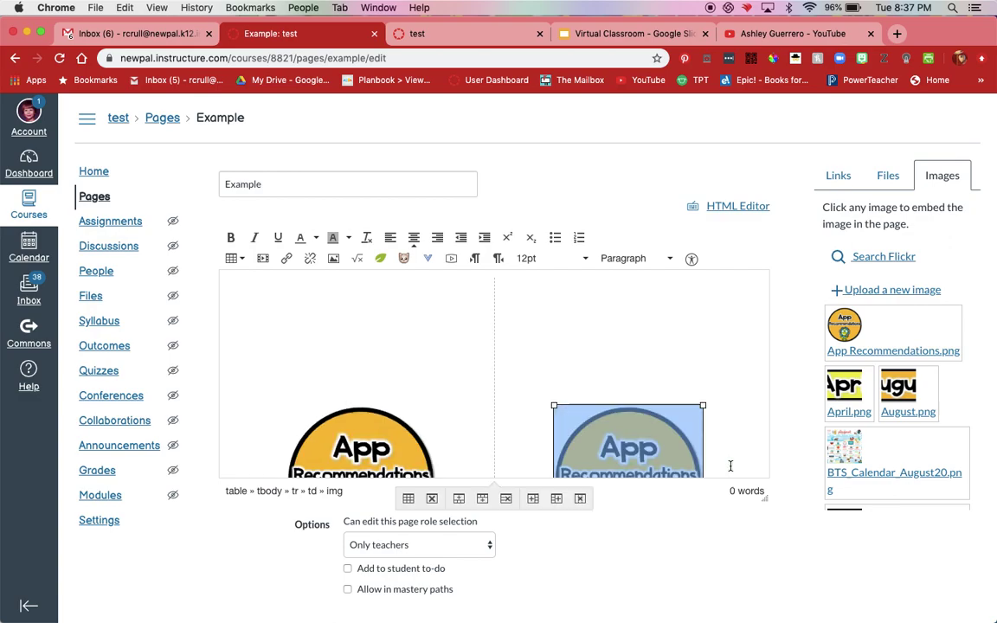
left_click_drag(554, 404, 556, 404)
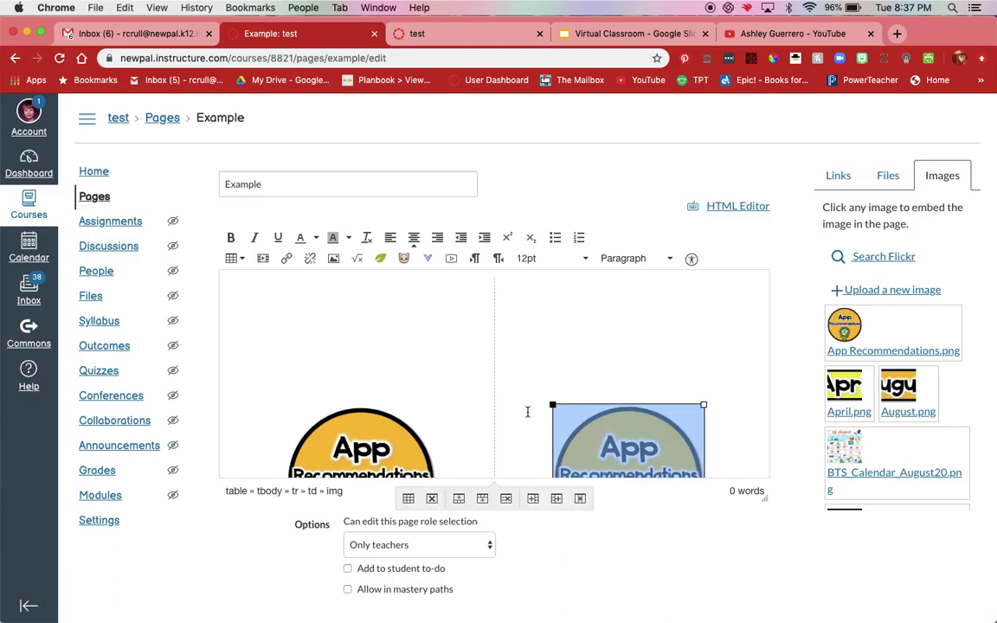
Step: Fine-tune the upper-left App Recommendations button's size to match the button beside it
left_click(378, 448)
left_click_drag(435, 404, 437, 403)
scroll(461, 349, "down", 1)
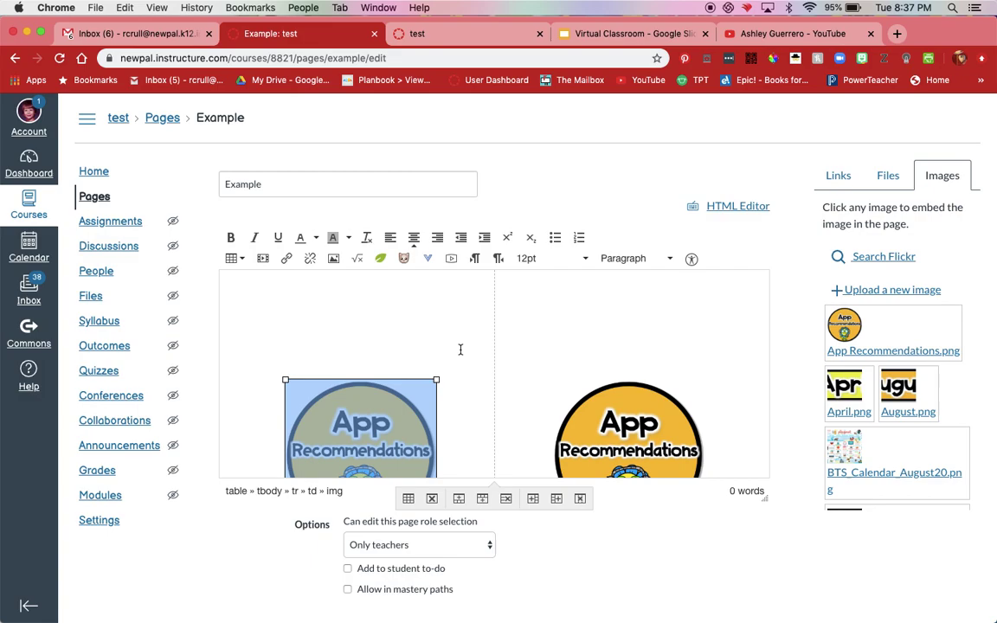
Step: Copy the upper-left App Recommendations button into the table's lower-left cell and centre it there
scroll(461, 349, "down", 2)
left_click(523, 396)
left_click(354, 377)
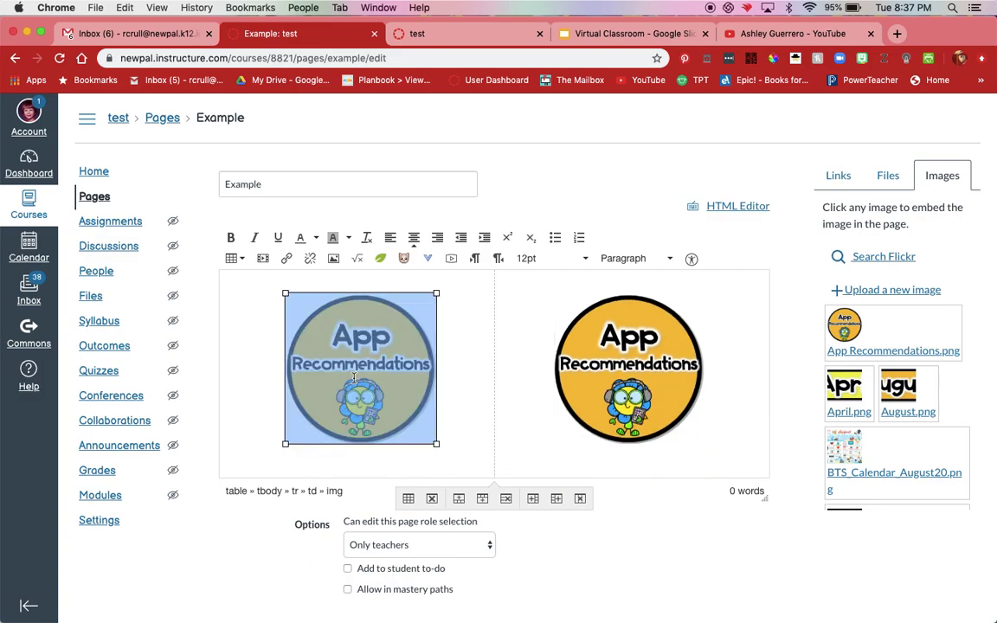
left_click(119, 8)
left_click(133, 69)
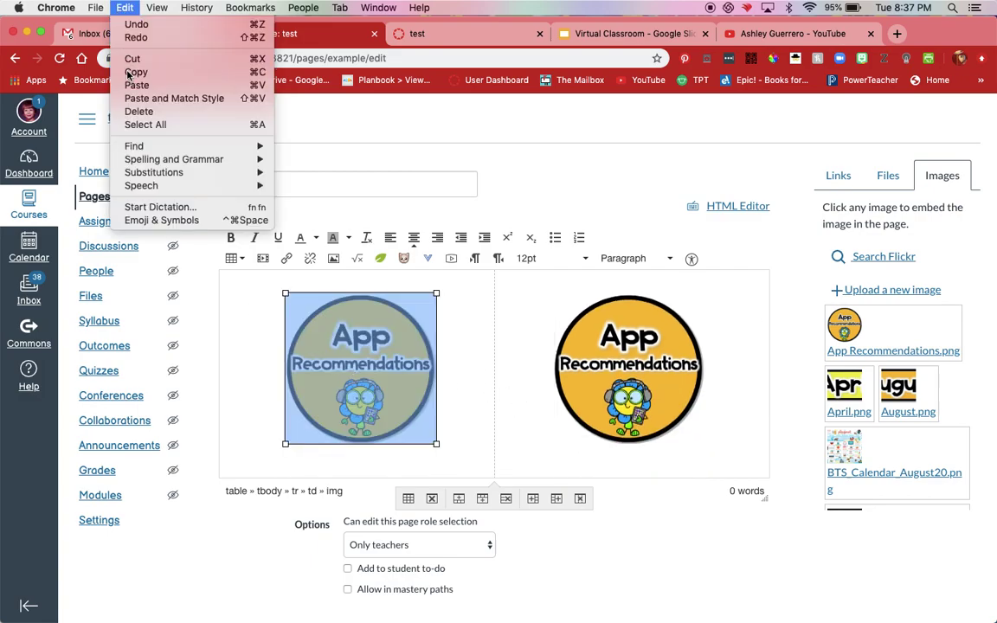
scroll(331, 323, "down", 3)
left_click(285, 380)
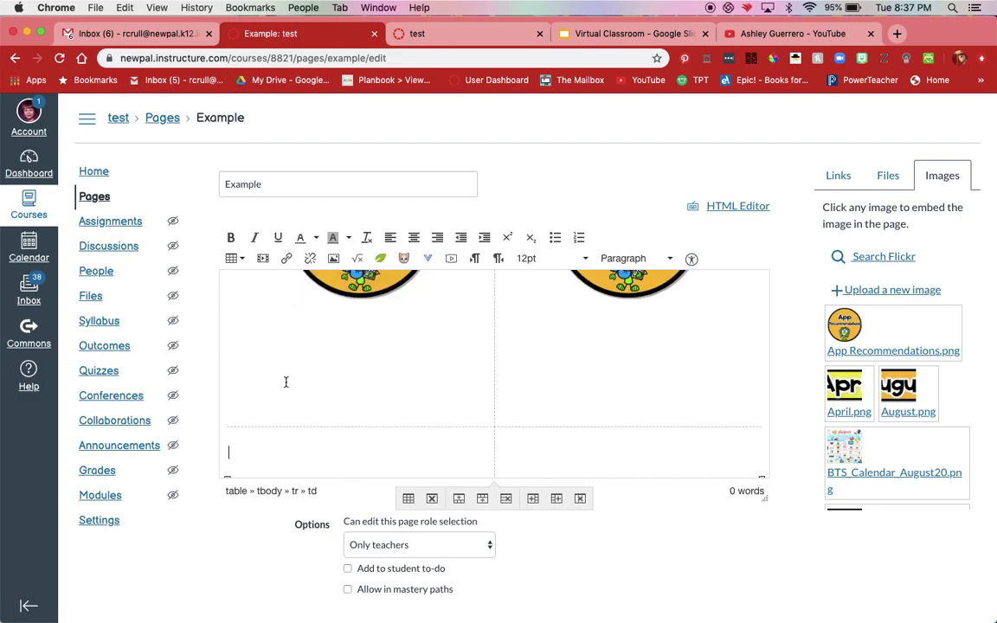
left_click(124, 8)
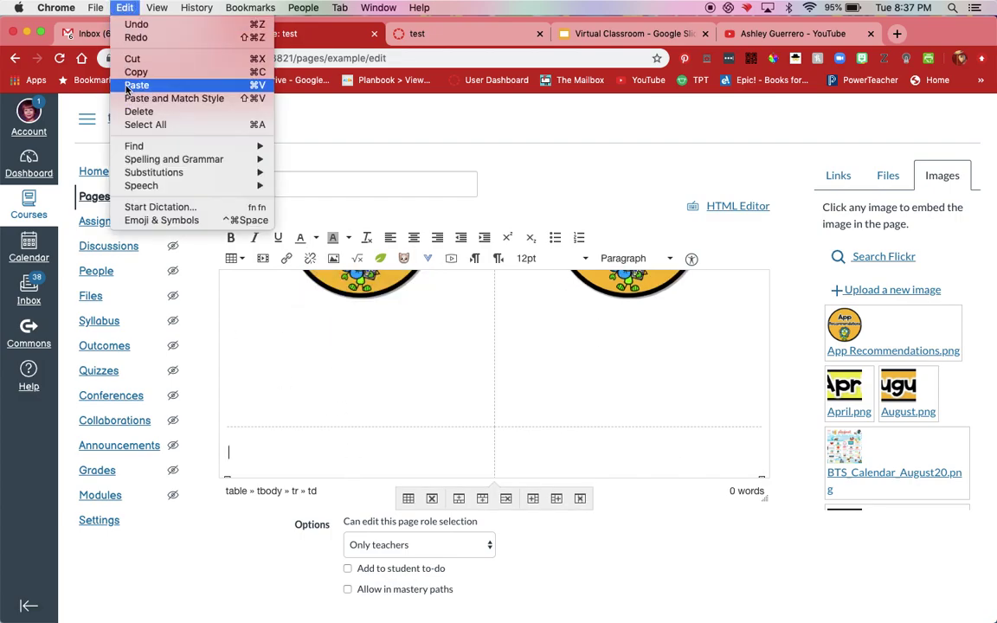
left_click(128, 87)
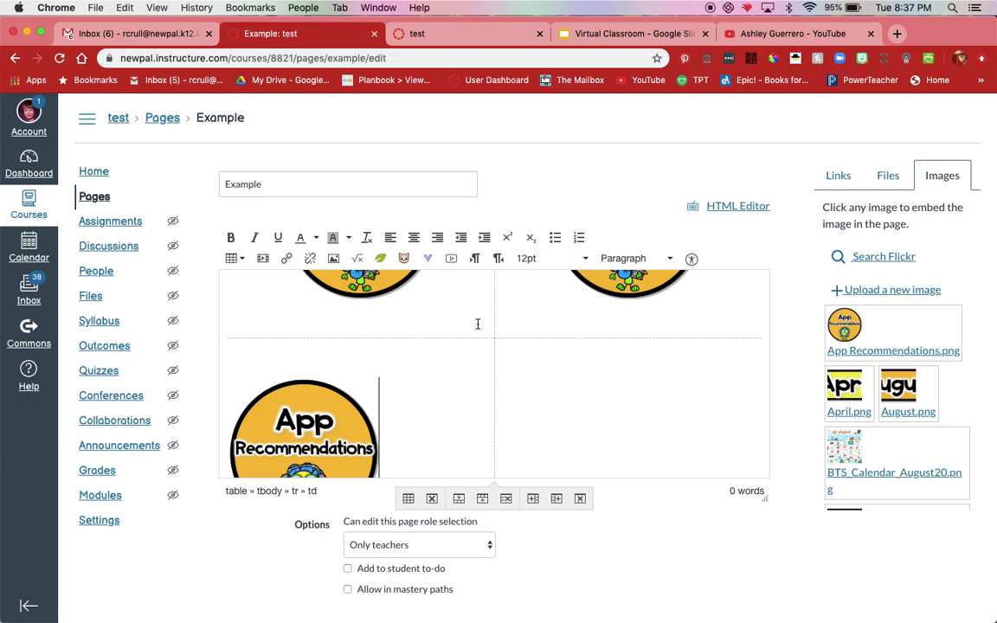
left_click(413, 238)
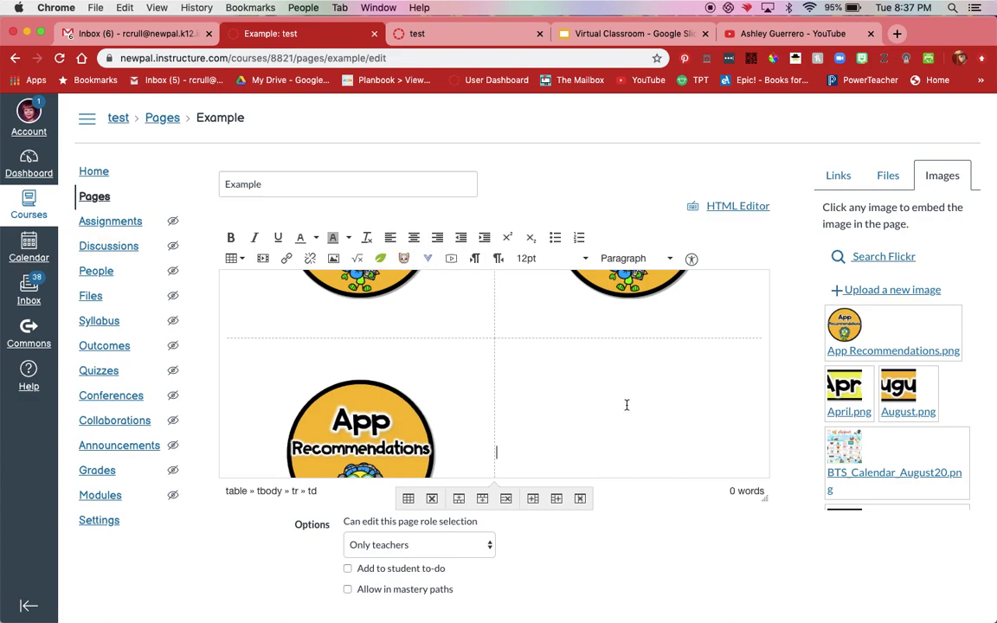
Step: Paste the copied App Recommendations button into the table's lower-right cell and centre it
left_click(126, 8)
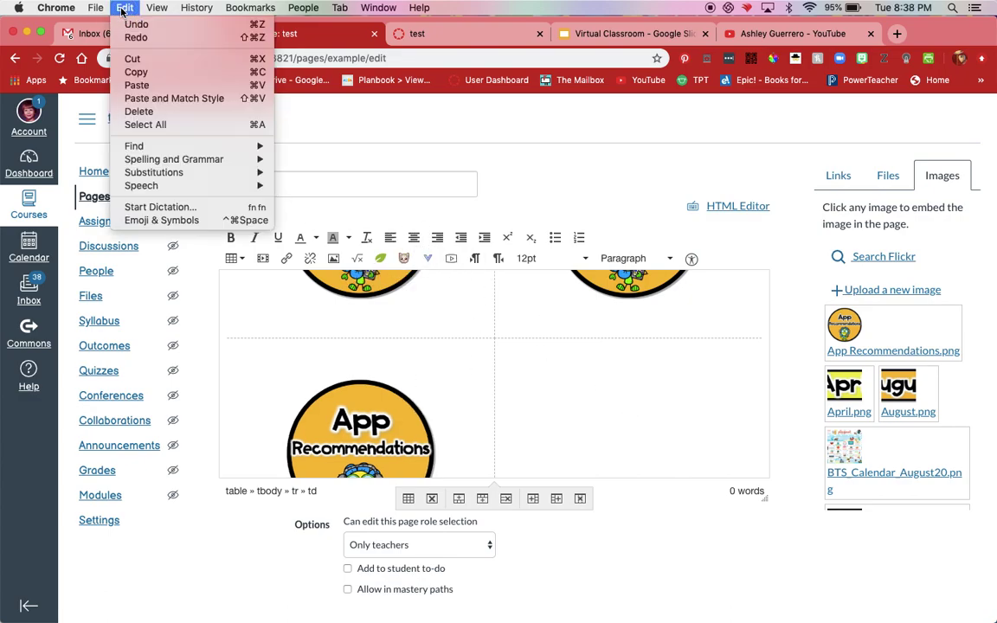
left_click(129, 82)
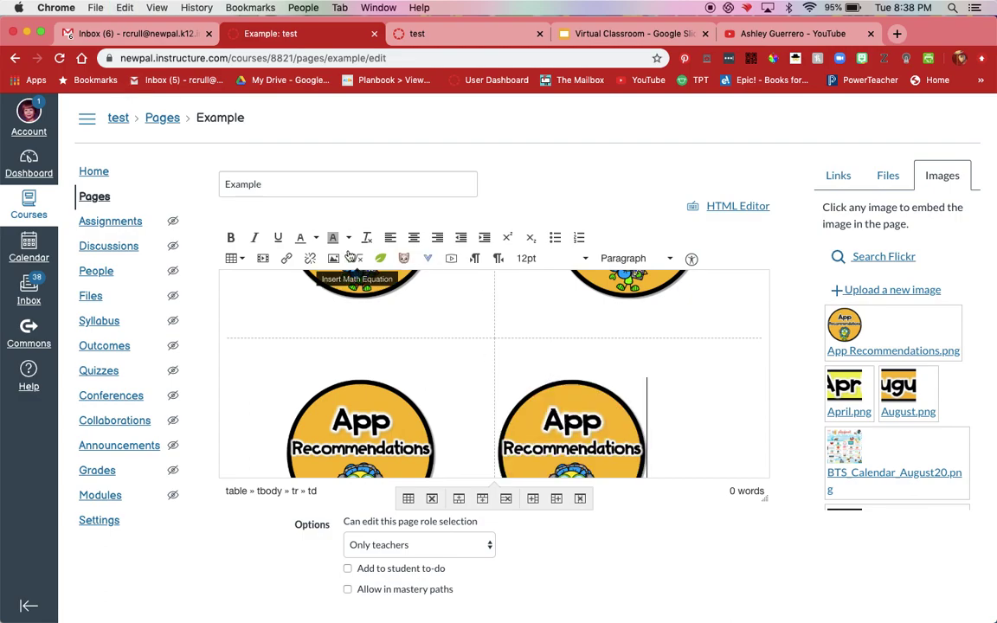
left_click(415, 238)
Step: Shrink the whole table until its cells fit tightly around the four buttons, and save the Example page
scroll(630, 366, "down", 3)
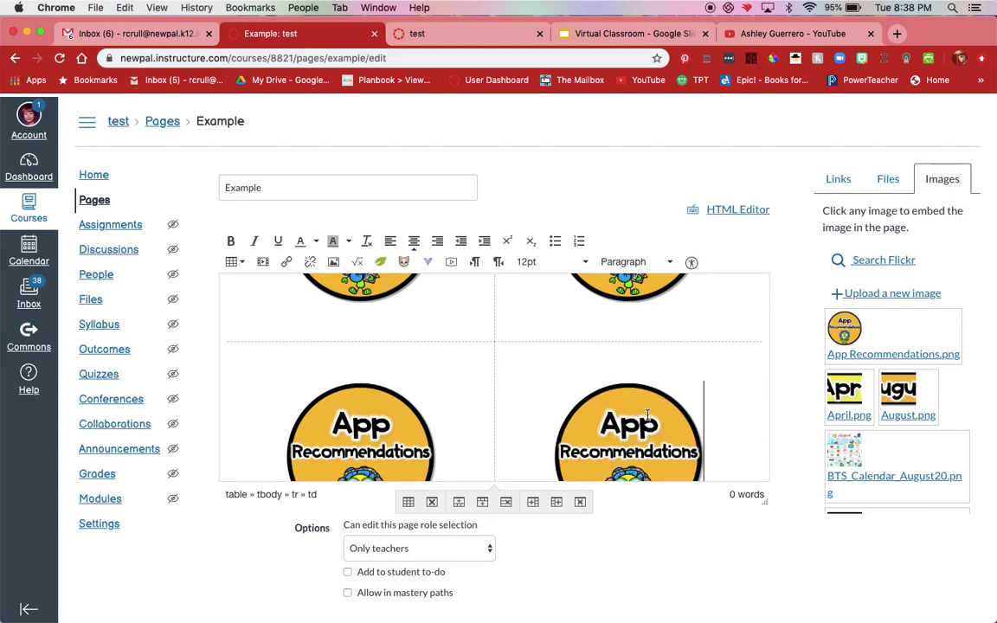
scroll(493, 372, "up", 1)
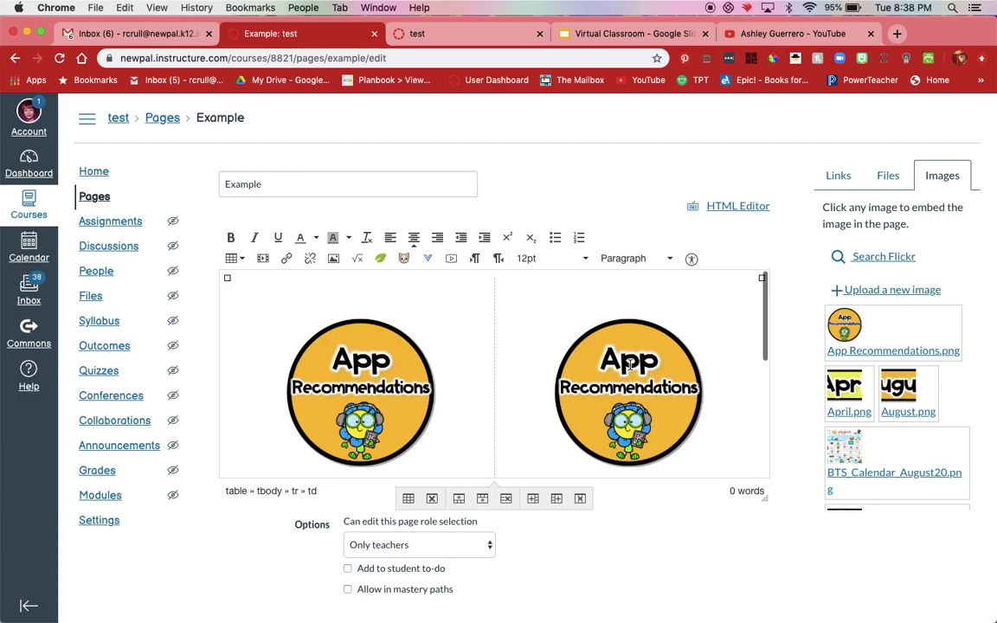
scroll(494, 372, "down", 2)
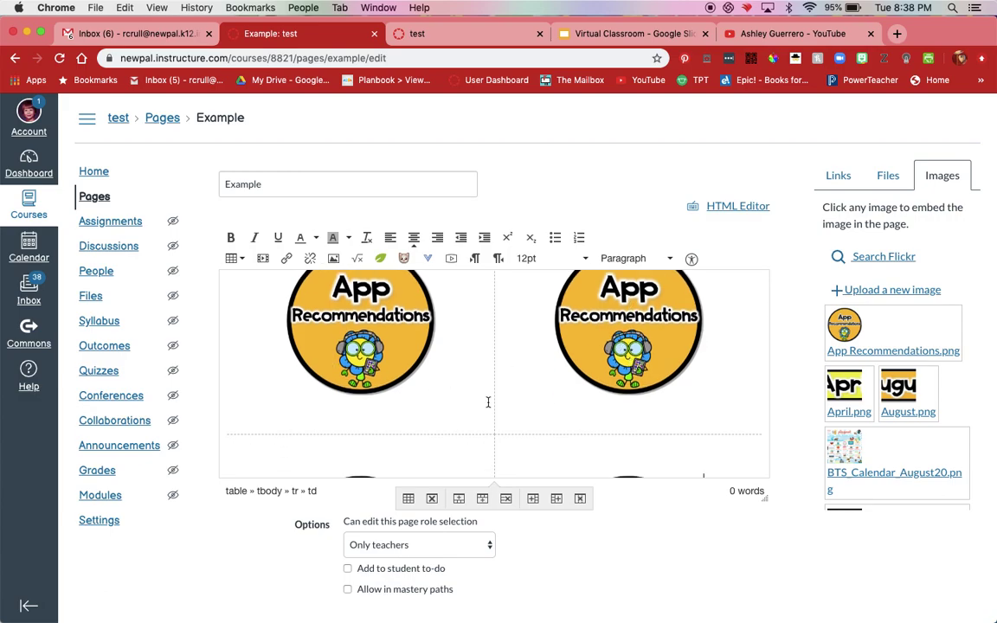
scroll(487, 402, "down", 5)
scroll(488, 403, "down", 2)
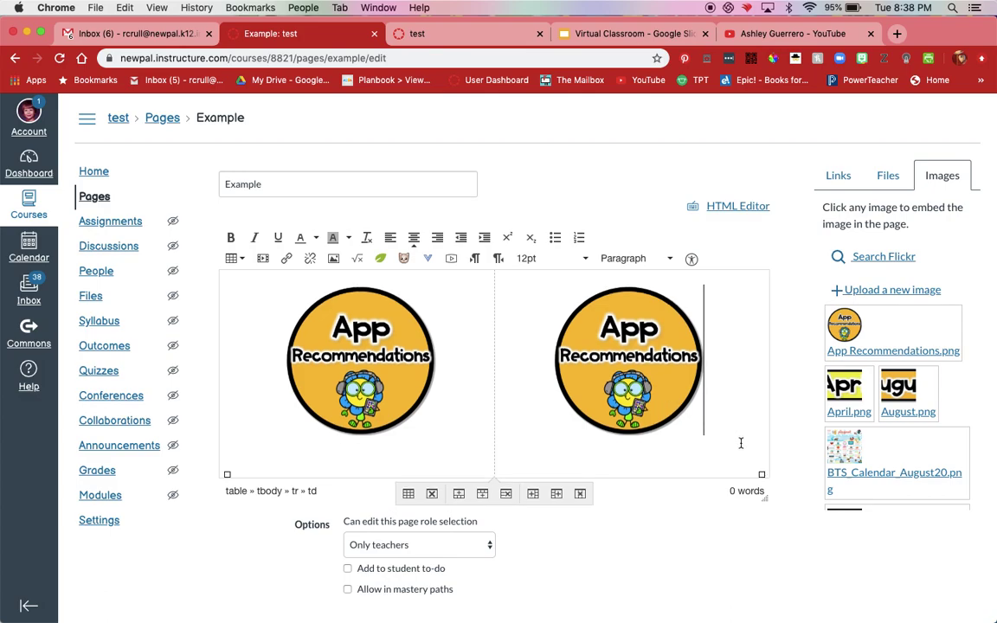
scroll(750, 436, "down", 2)
scroll(750, 436, "down", 2)
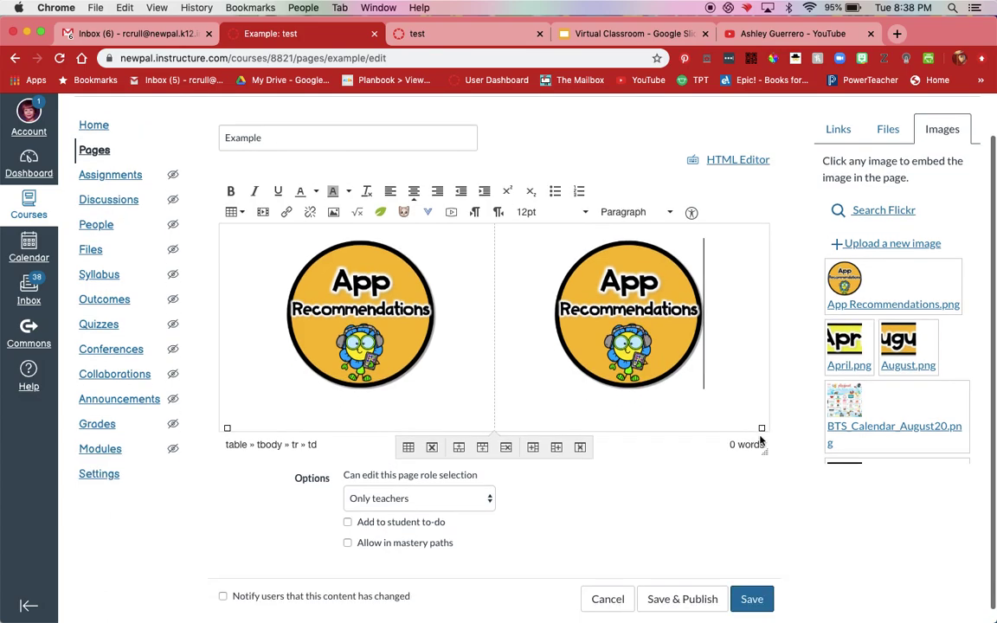
left_click_drag(762, 428, 445, 242)
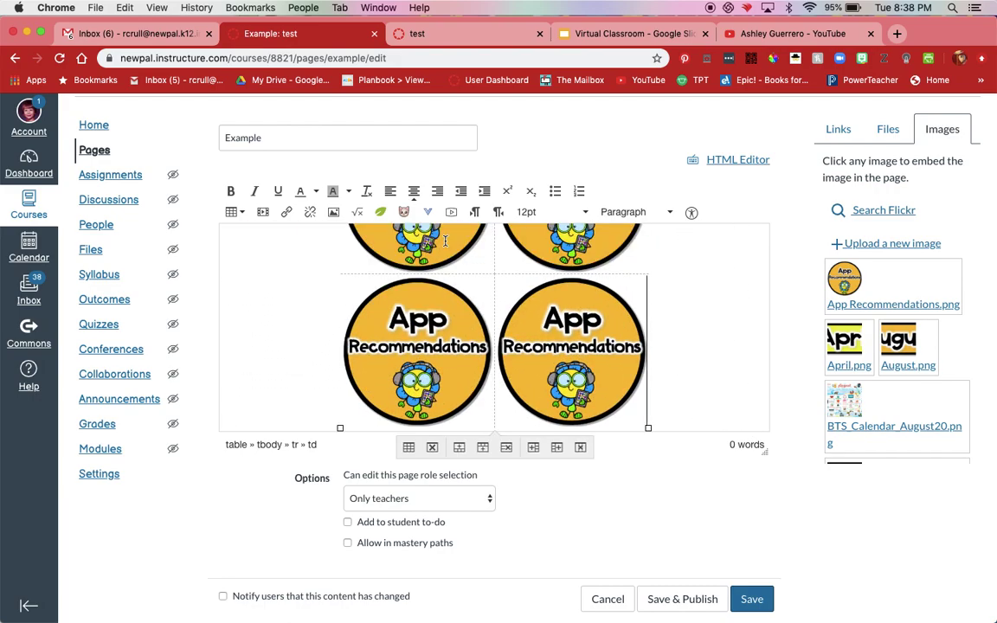
scroll(692, 307, "down", 1)
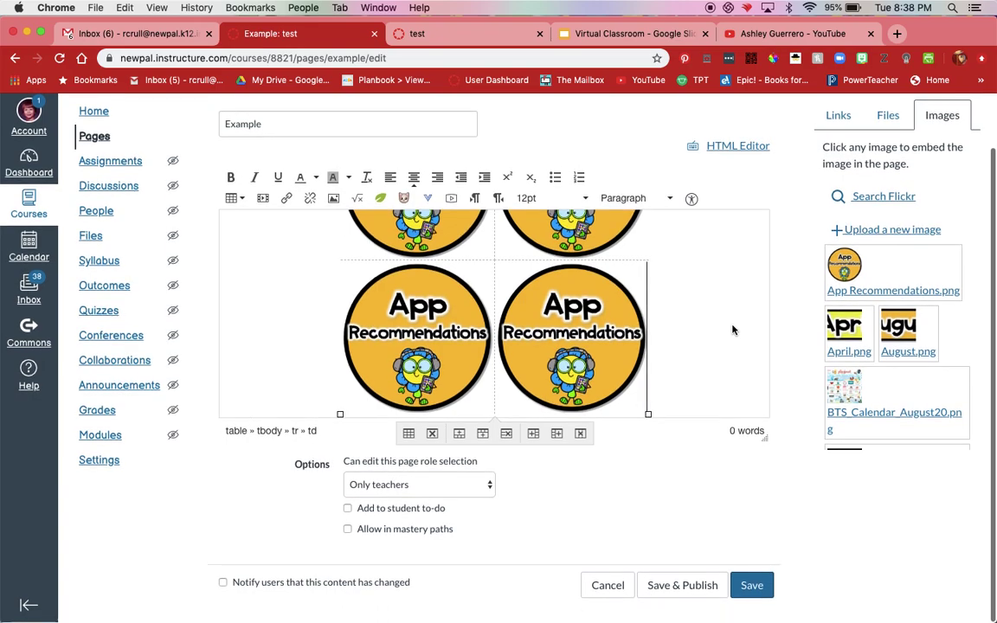
left_click_drag(647, 414, 586, 351)
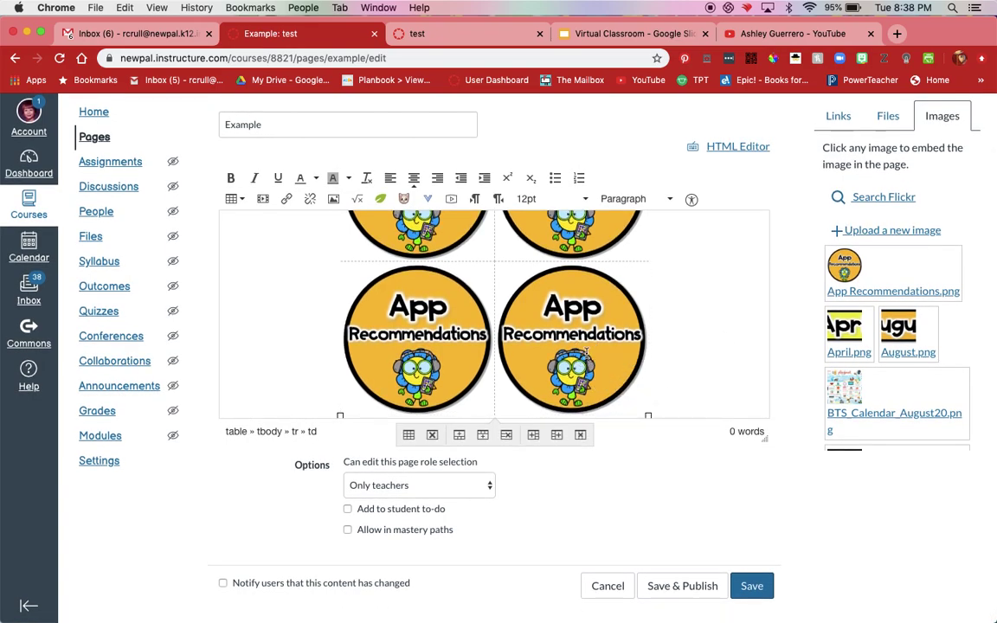
left_click(751, 588)
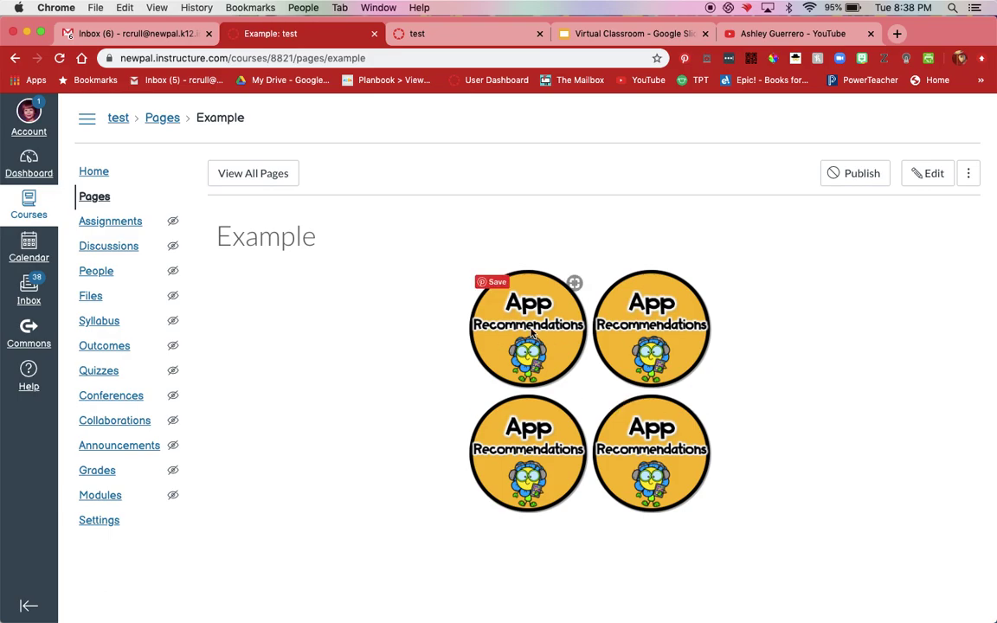
Step: Examine the finished class homepage's button layout and spacing for comparison, and return to the Example page
left_click(969, 178)
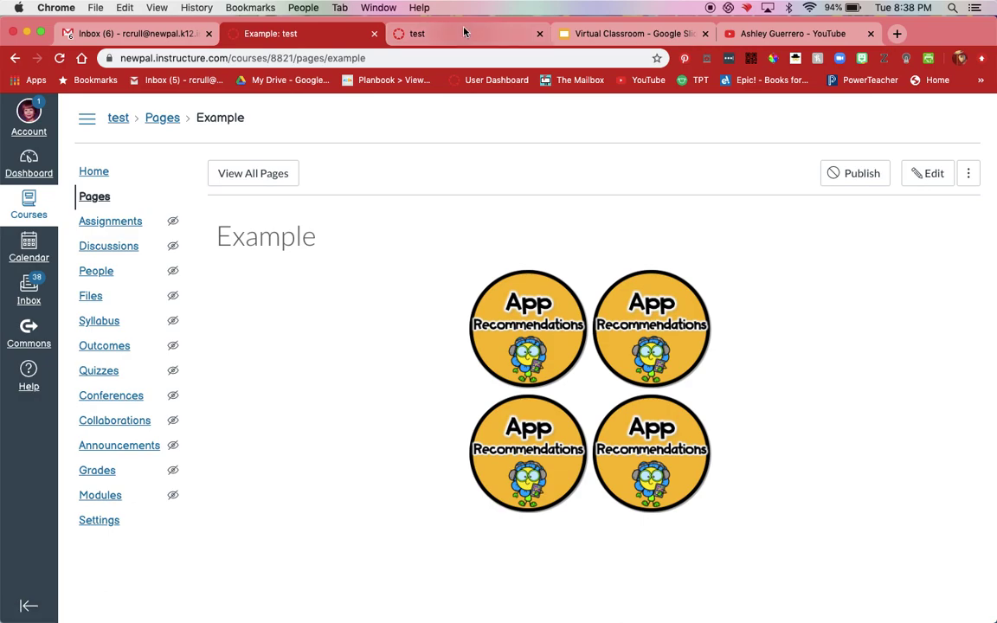
left_click(417, 26)
scroll(634, 329, "down", 5)
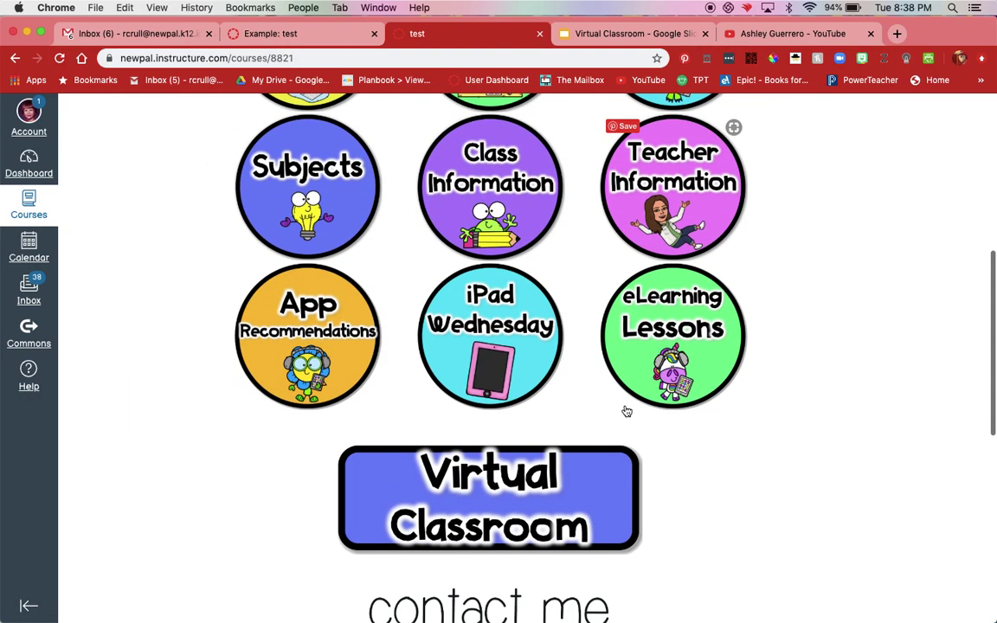
scroll(628, 409, "up", 6)
scroll(357, 445, "up", 2)
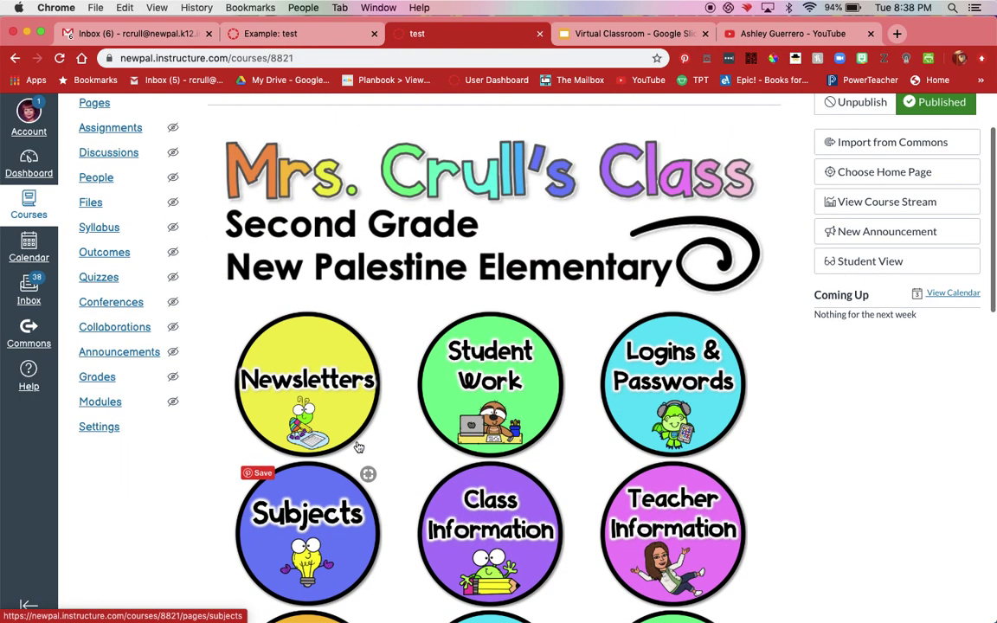
scroll(358, 446, "down", 2)
scroll(357, 445, "up", 1)
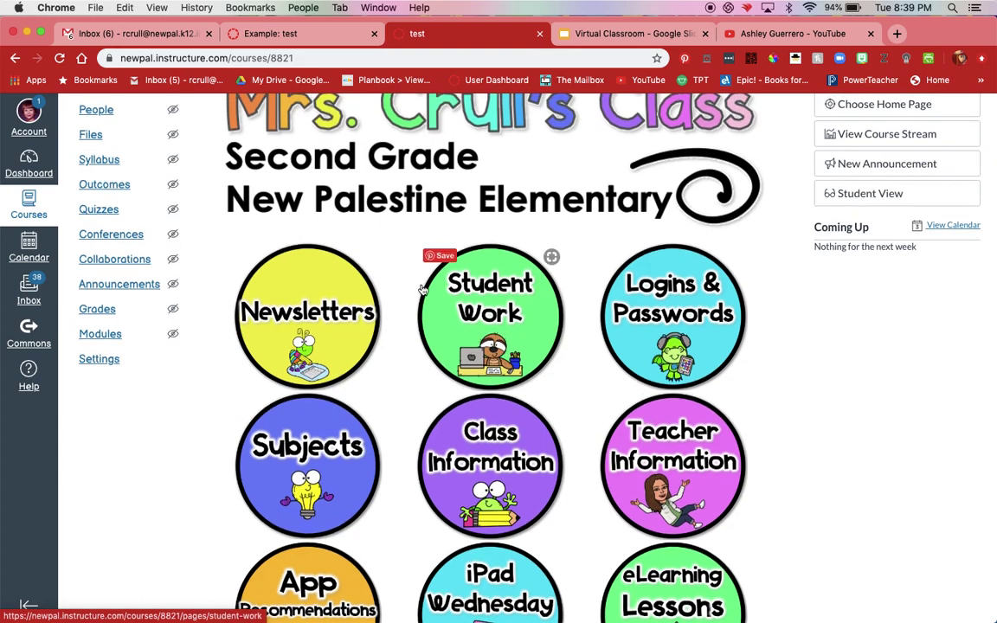
left_click(305, 32)
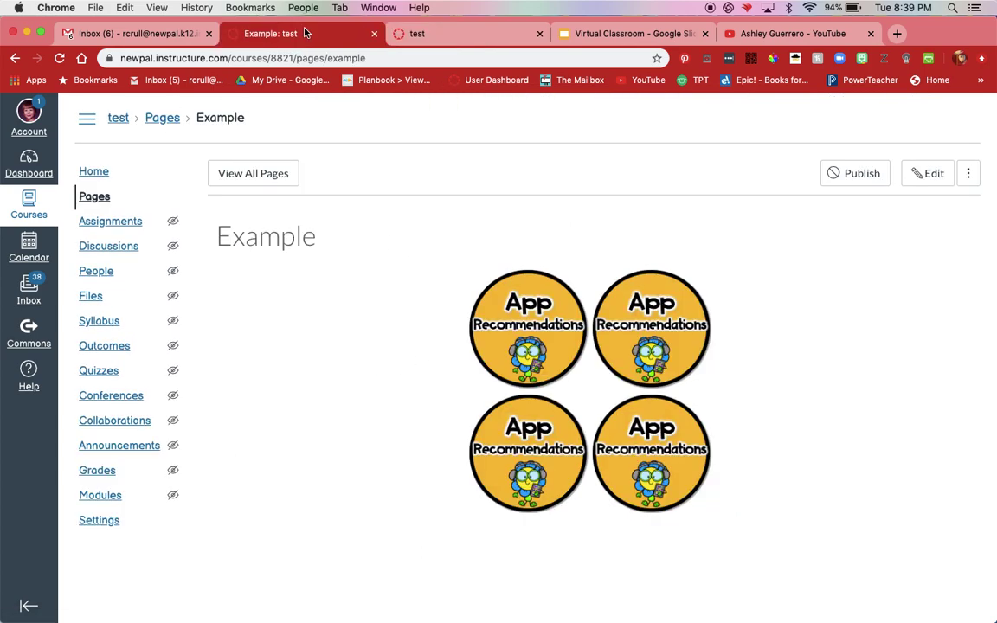